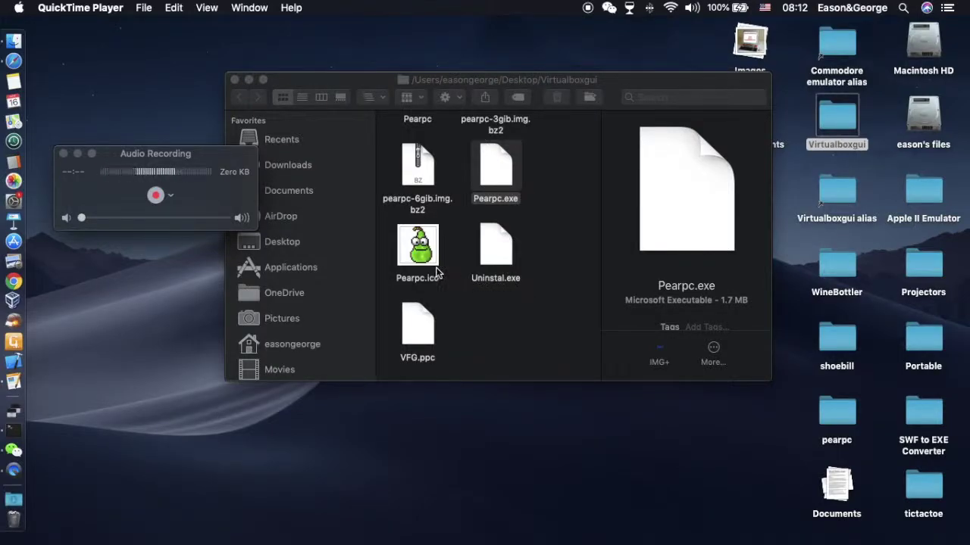
Start a new audio recording.
{"action": "left_click", "coordinate": [156, 197]}
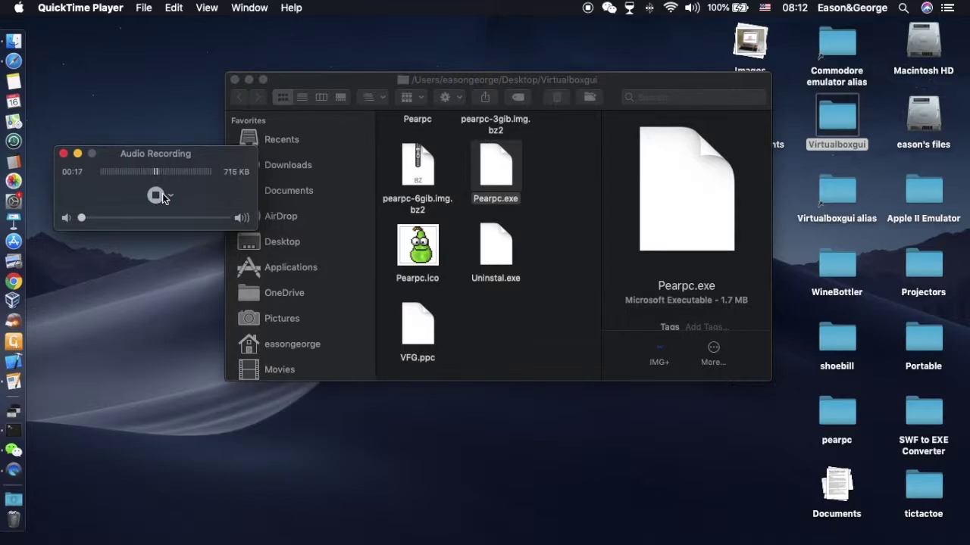
Switch to Safari and open the PearPC VirtualBox GUI post from the EasonTechReviews blog.
{"action": "left_click", "coordinate": [3, 63]}
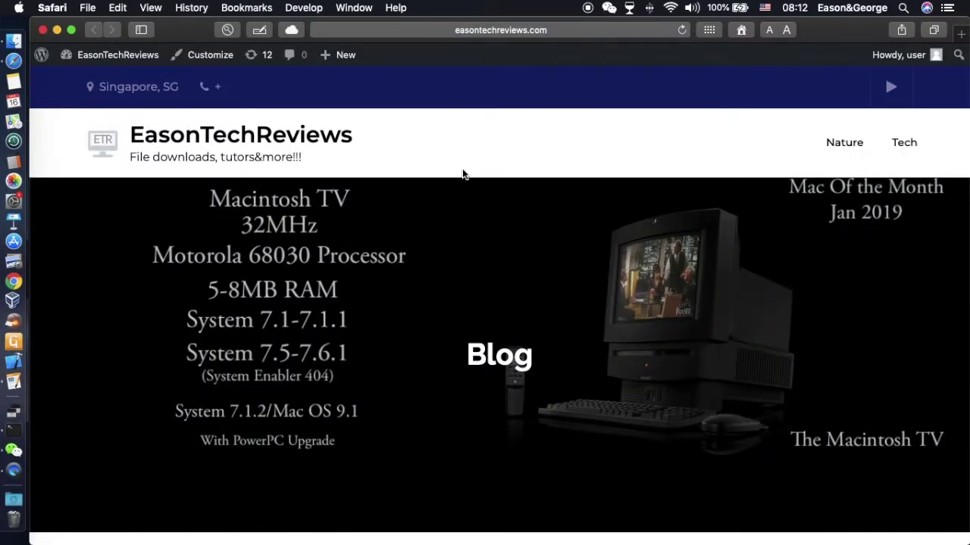
{"action": "scroll", "coordinate": [462, 168], "scroll_direction": "down", "scroll_amount": 5}
{"action": "scroll", "coordinate": [462, 173], "scroll_direction": "down", "scroll_amount": 4}
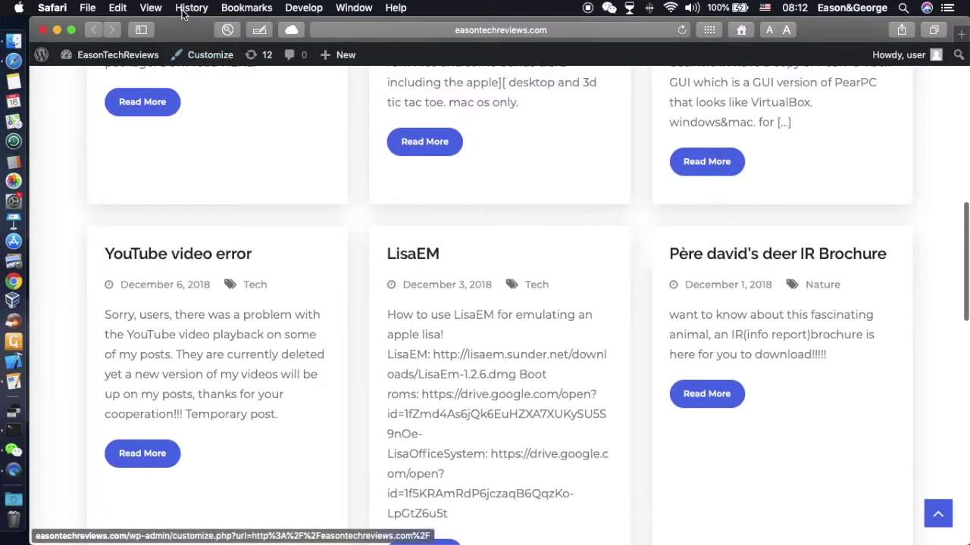
{"action": "scroll", "coordinate": [307, 165], "scroll_direction": "down", "scroll_amount": 2}
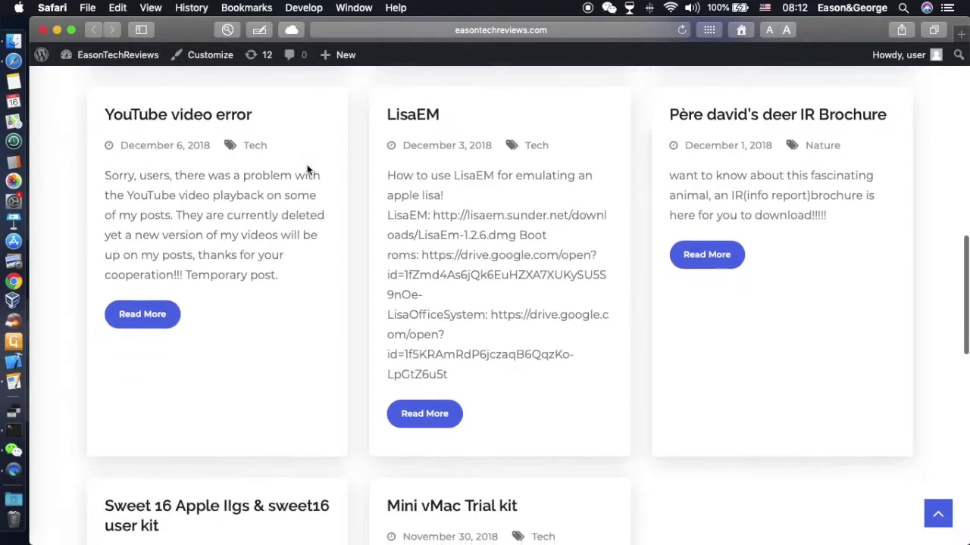
{"action": "scroll", "coordinate": [307, 168], "scroll_direction": "down", "scroll_amount": 2}
{"action": "scroll", "coordinate": [307, 168], "scroll_direction": "up", "scroll_amount": 10}
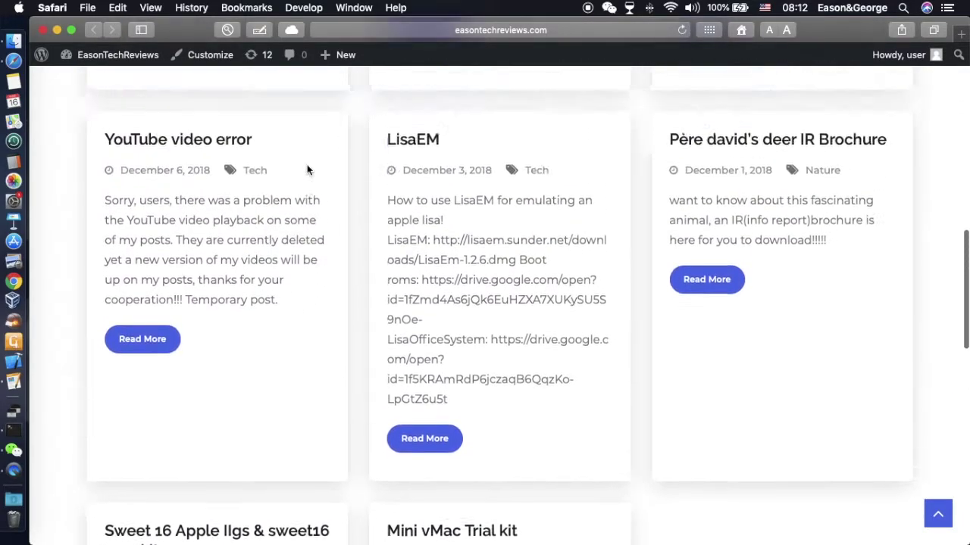
{"action": "scroll", "coordinate": [307, 169], "scroll_direction": "up", "scroll_amount": 2}
{"action": "scroll", "coordinate": [309, 167], "scroll_direction": "down", "scroll_amount": 5}
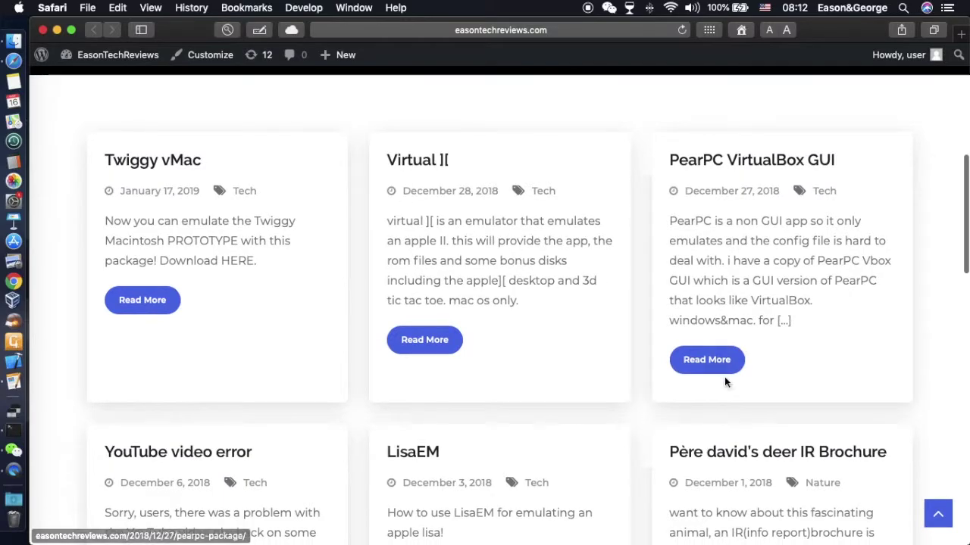
{"action": "left_click", "coordinate": [723, 371]}
Locate the download link for the sitx and 7z compressed package in the PearPC post.
{"action": "scroll", "coordinate": [615, 380], "scroll_direction": "down", "scroll_amount": 10}
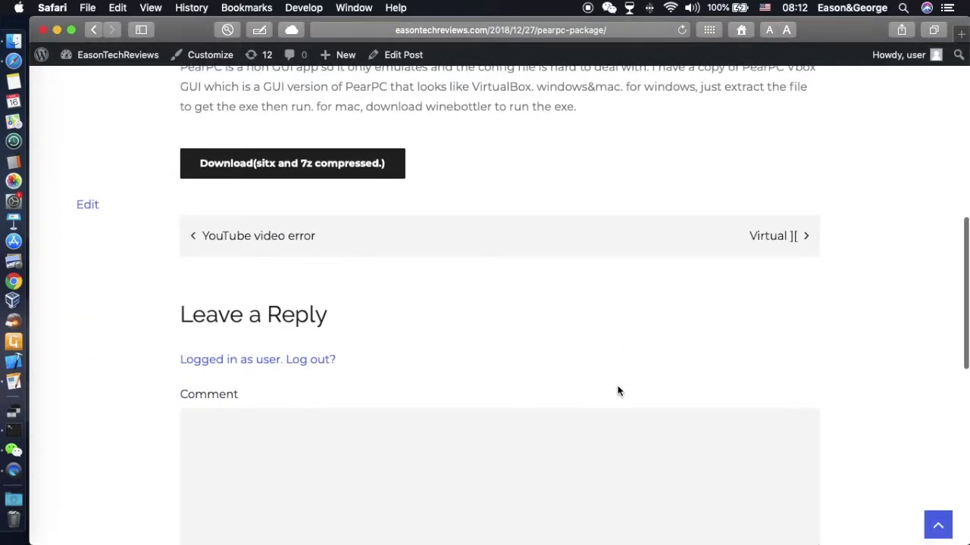
{"action": "scroll", "coordinate": [613, 397], "scroll_direction": "up", "scroll_amount": 3}
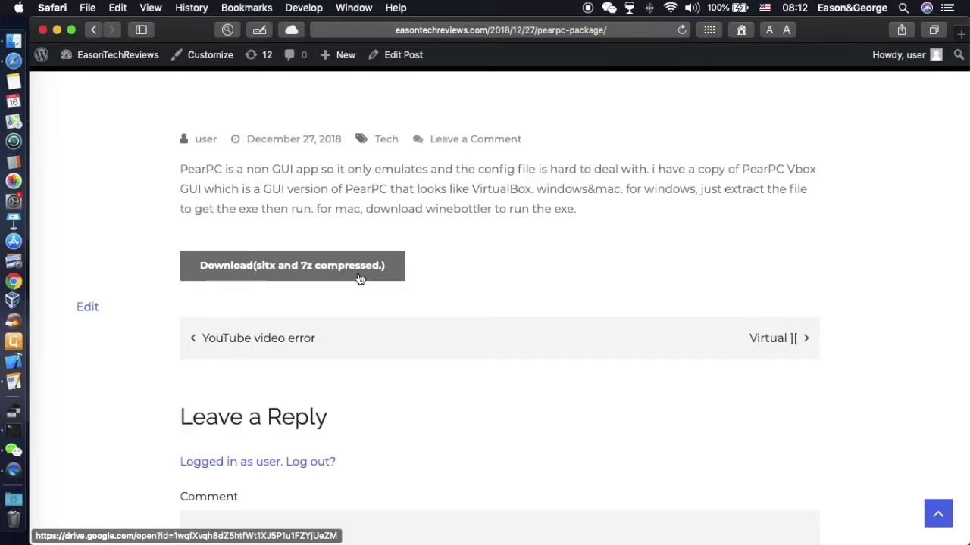
{"action": "left_click", "coordinate": [360, 278]}
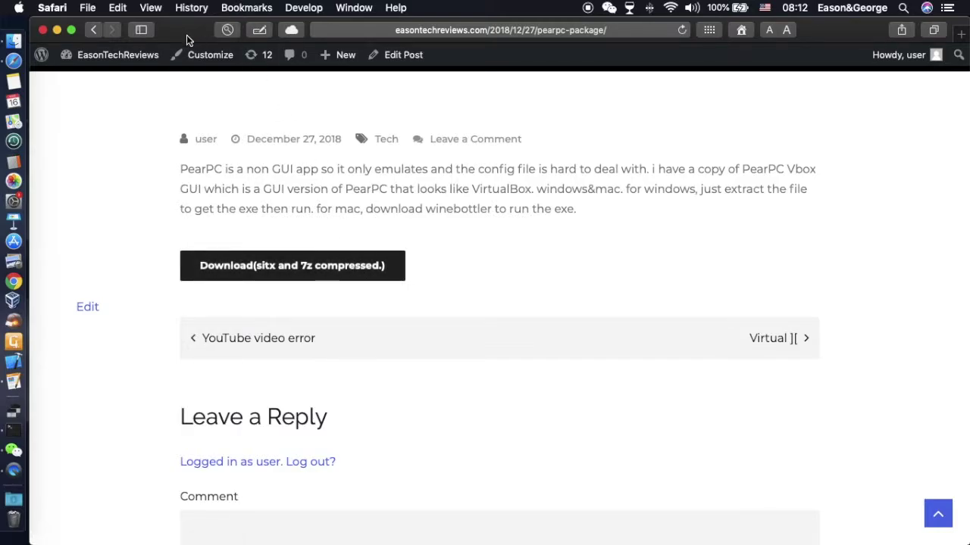
Close the browser window and move the audio recorder and the Virtualboxgui folder window apart.
{"action": "left_click_drag", "start_coordinate": [186, 35], "coordinate": [317, 453]}
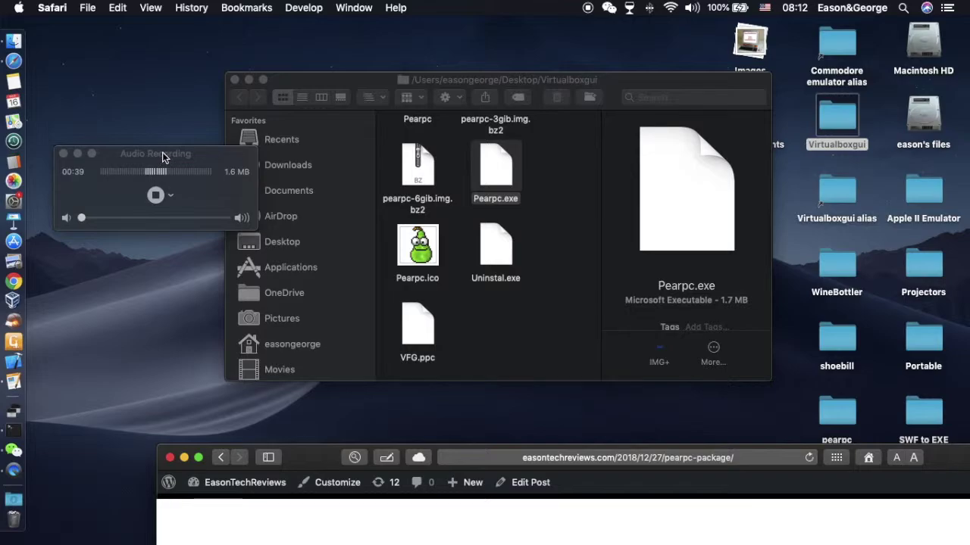
{"action": "left_click_drag", "start_coordinate": [162, 151], "coordinate": [174, 39]}
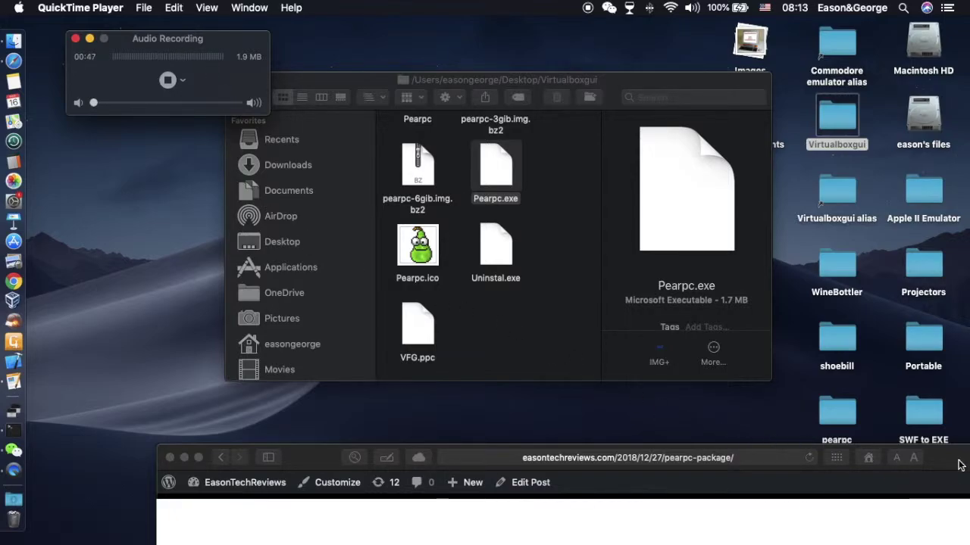
{"action": "left_click_drag", "start_coordinate": [950, 457], "coordinate": [888, 353]}
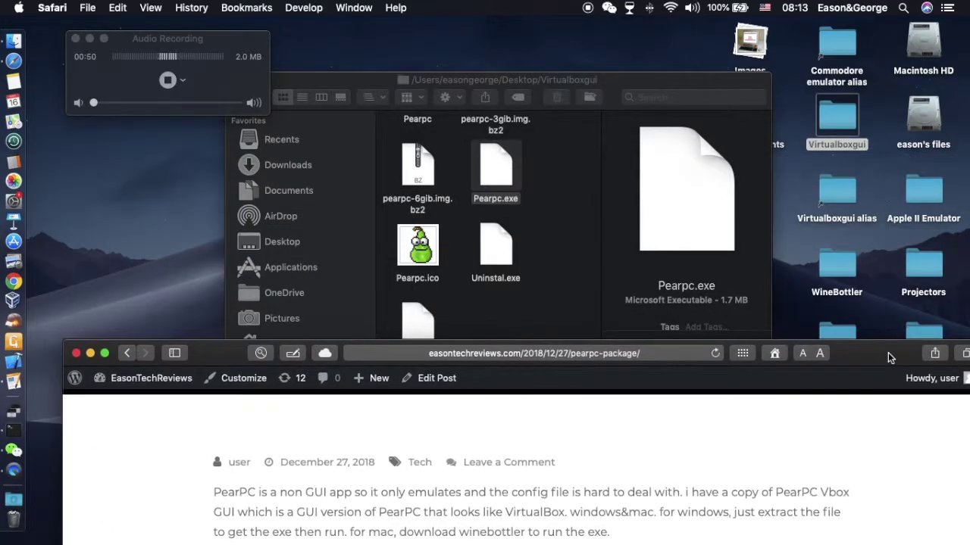
{"action": "left_click", "coordinate": [202, 47]}
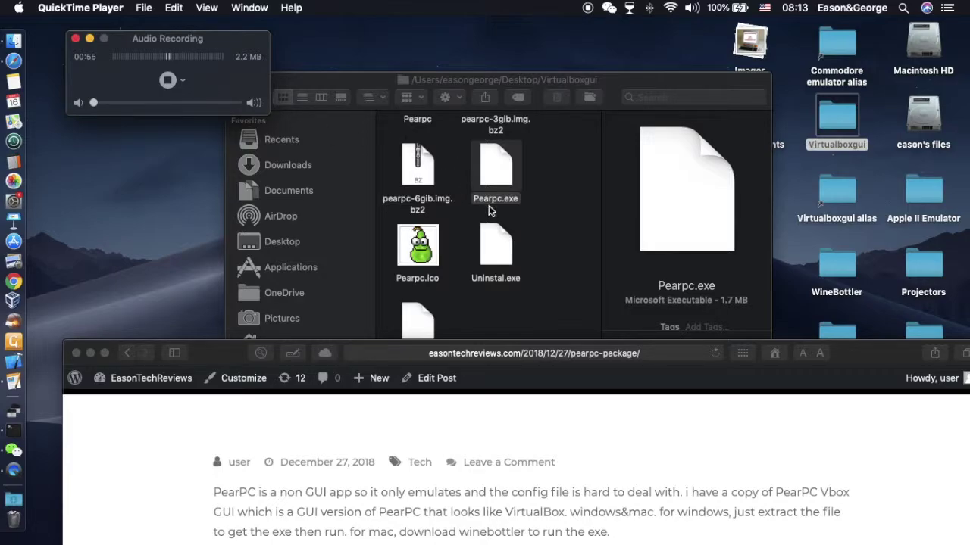
{"action": "left_click_drag", "start_coordinate": [847, 354], "coordinate": [830, 165]}
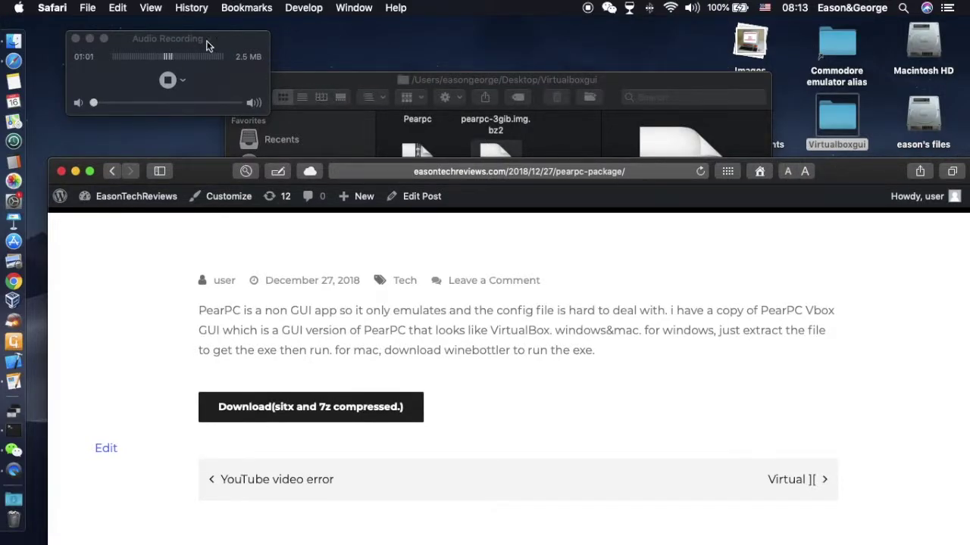
{"action": "left_click", "coordinate": [61, 172]}
{"action": "left_click_drag", "start_coordinate": [455, 81], "coordinate": [489, 75]}
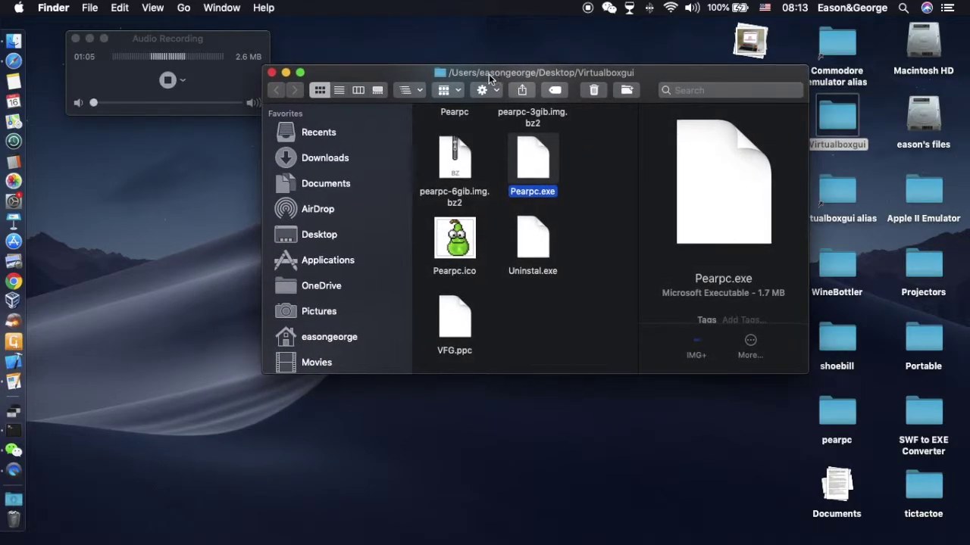
Look over the WineBottler website at winebottler.kronenberg.org in Safari and close its window.
{"action": "left_click", "coordinate": [13, 60]}
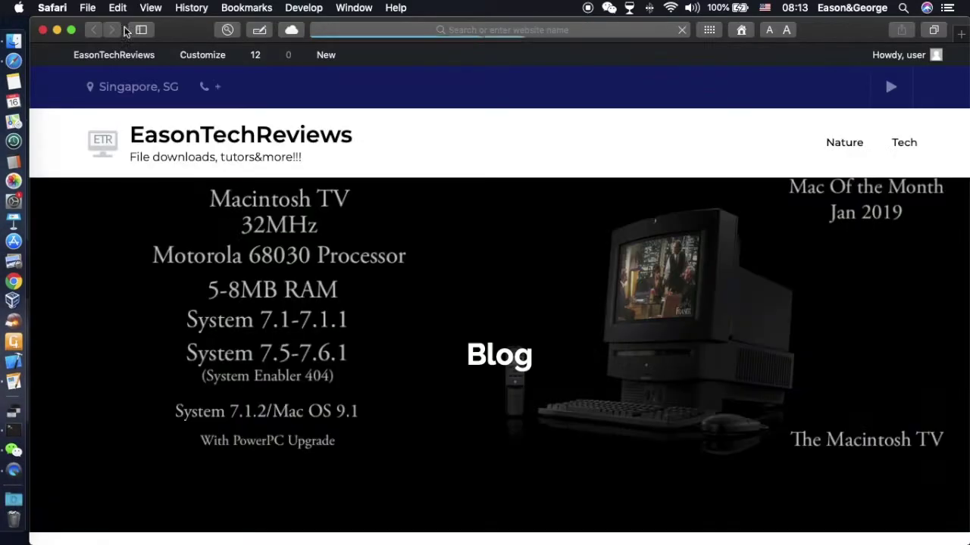
{"action": "left_click", "coordinate": [367, 30]}
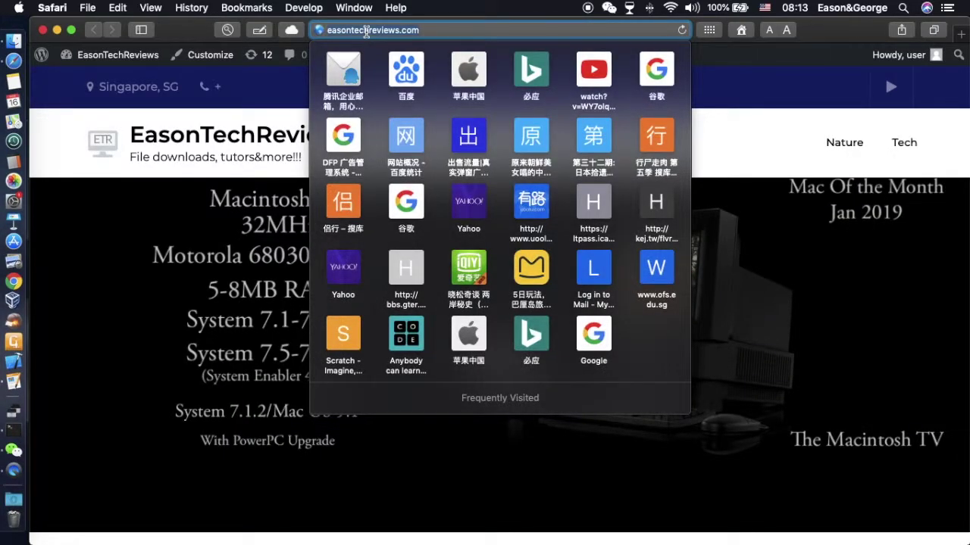
{"action": "type", "text": "winebottler.kronenberg.org"}
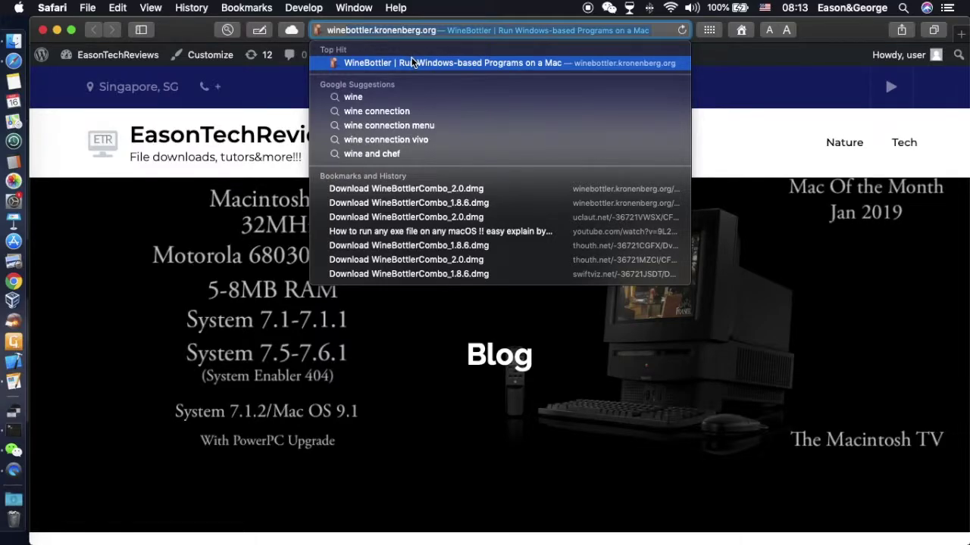
{"action": "left_click", "coordinate": [412, 62]}
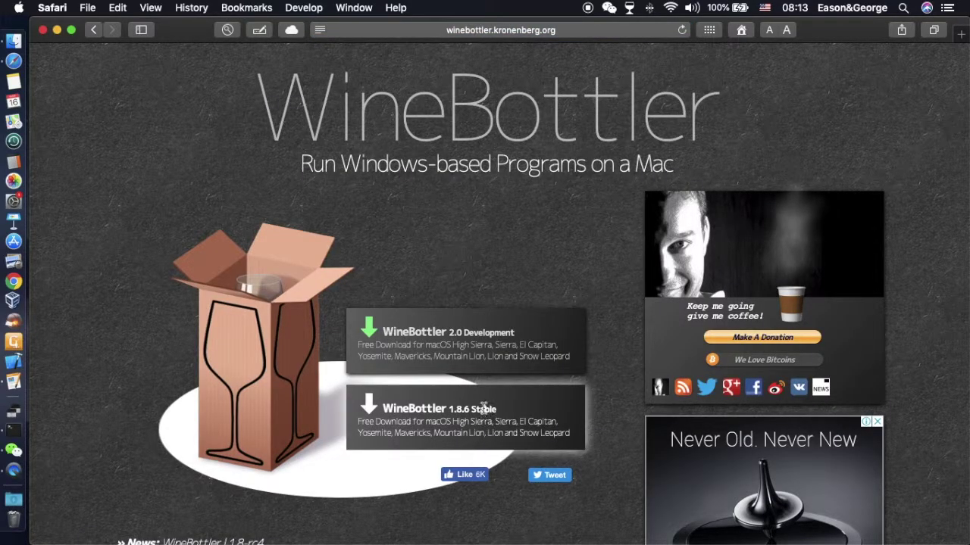
{"action": "scroll", "coordinate": [483, 411], "scroll_direction": "down", "scroll_amount": 20}
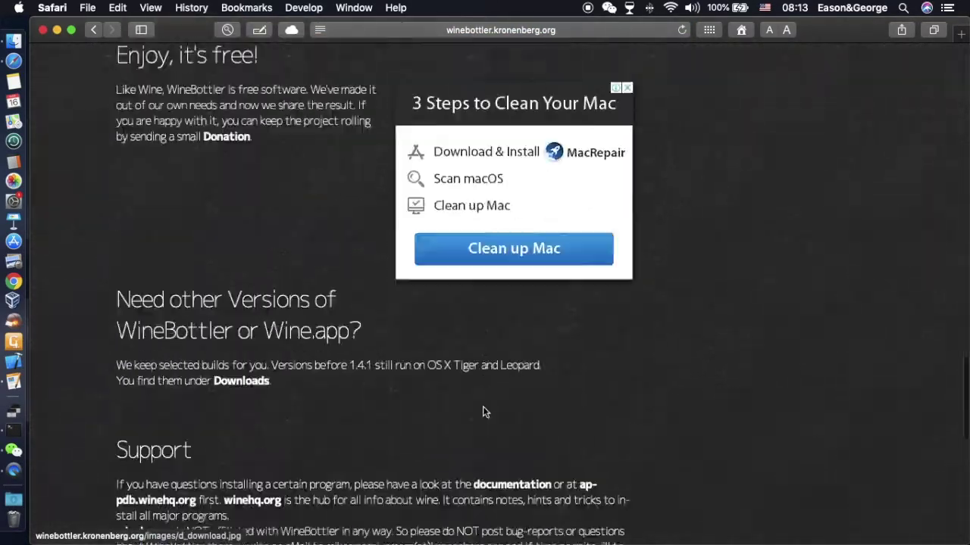
{"action": "scroll", "coordinate": [483, 409], "scroll_direction": "down", "scroll_amount": 15}
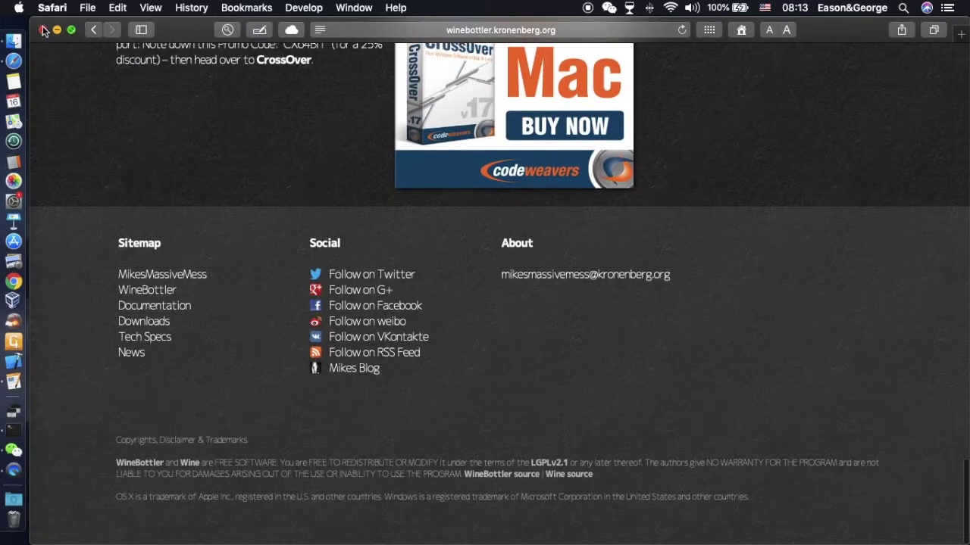
{"action": "left_click", "coordinate": [43, 31]}
Run Pearpc.exe from the Virtualboxgui folder and dismiss the Wine program crash dialog.
{"action": "left_click", "coordinate": [225, 44]}
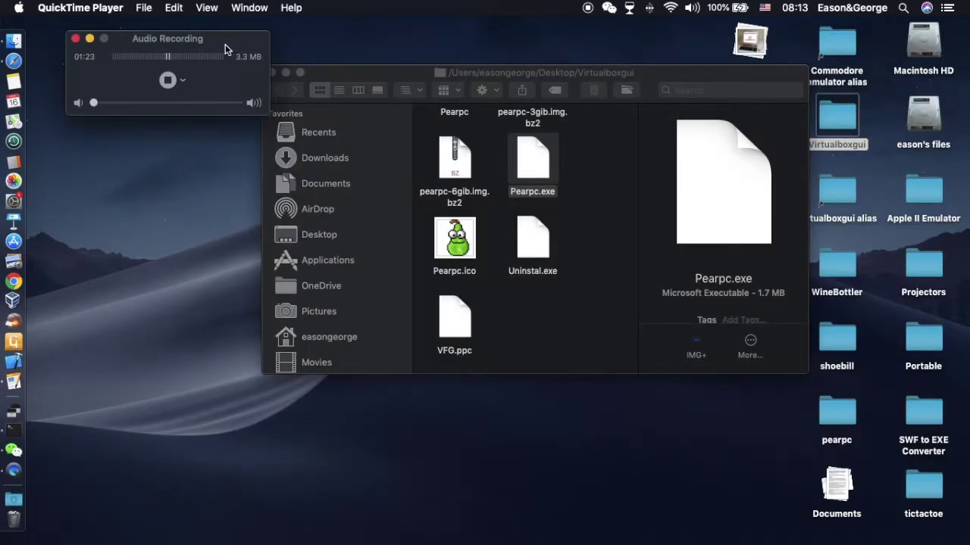
{"action": "left_click_drag", "start_coordinate": [535, 72], "coordinate": [585, 65]}
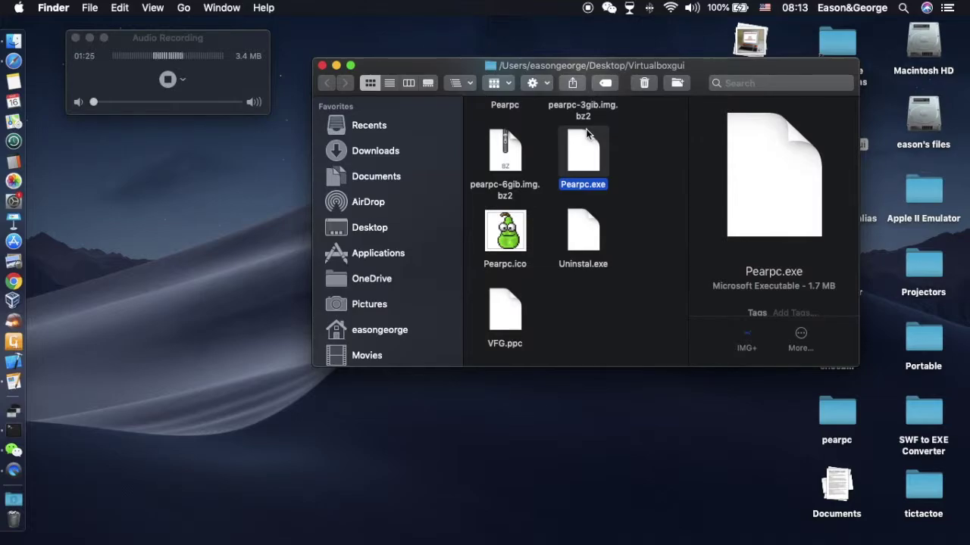
{"action": "left_click", "coordinate": [301, 363]}
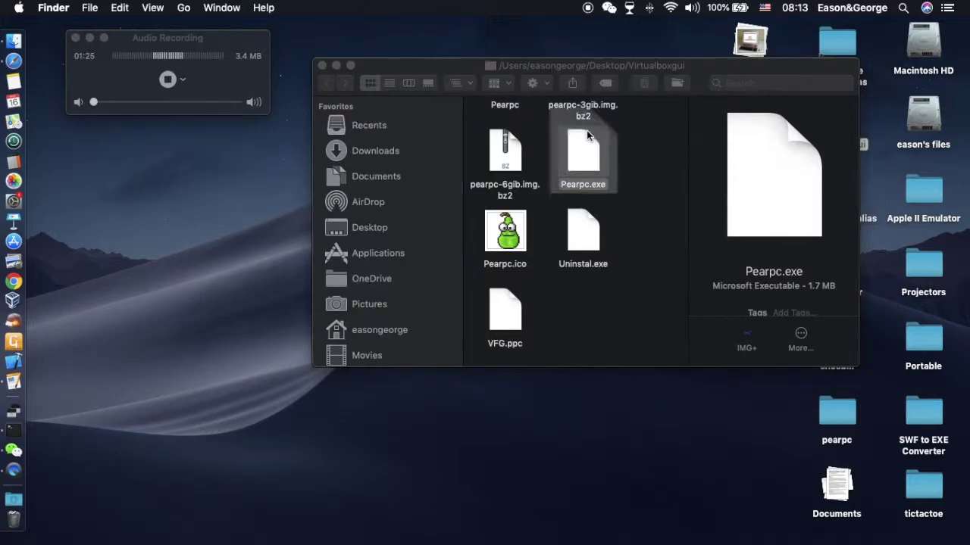
{"action": "left_click", "coordinate": [251, 55]}
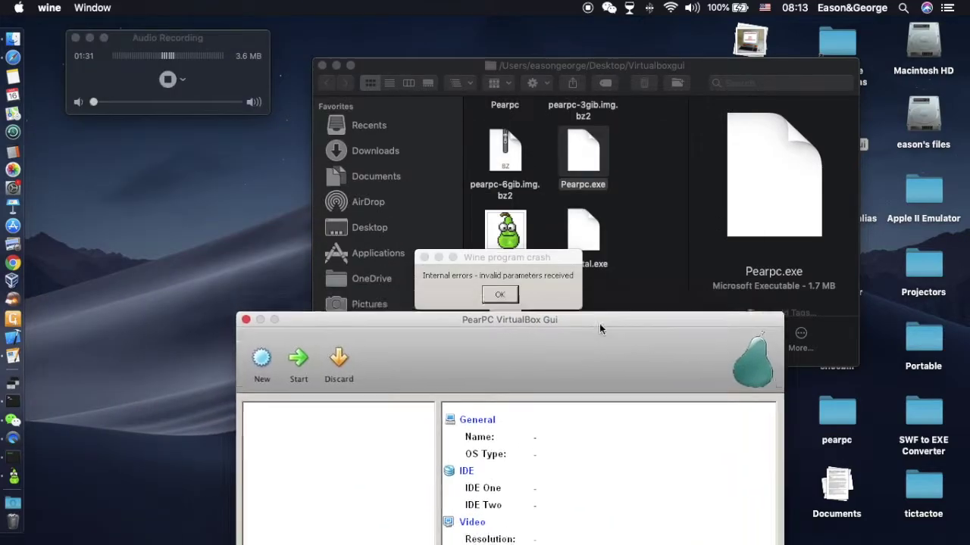
{"action": "left_click", "coordinate": [506, 293]}
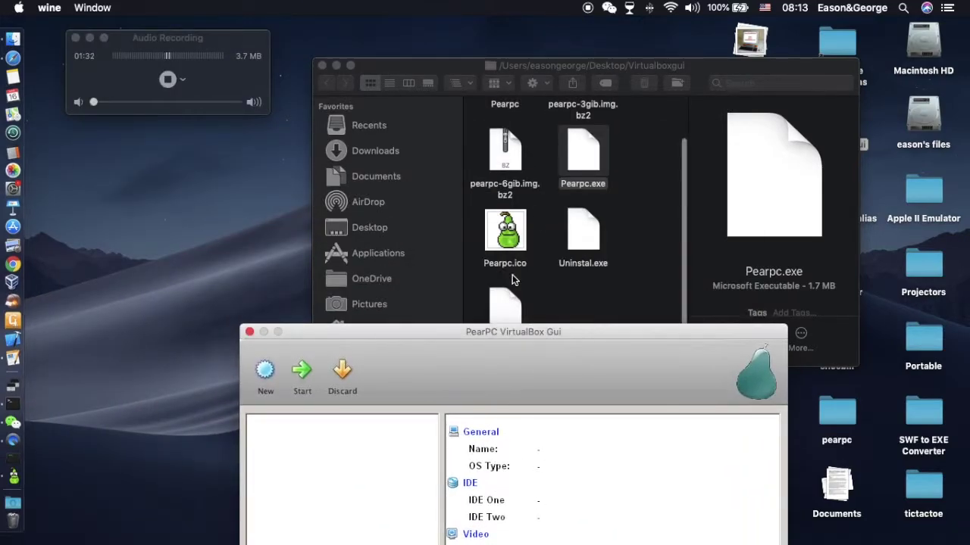
Minimize the Virtualboxgui folder window and bring the PearPC VirtualBox Gui window fully into view.
{"action": "left_click", "coordinate": [337, 66]}
{"action": "left_click_drag", "start_coordinate": [568, 341], "coordinate": [591, 47]}
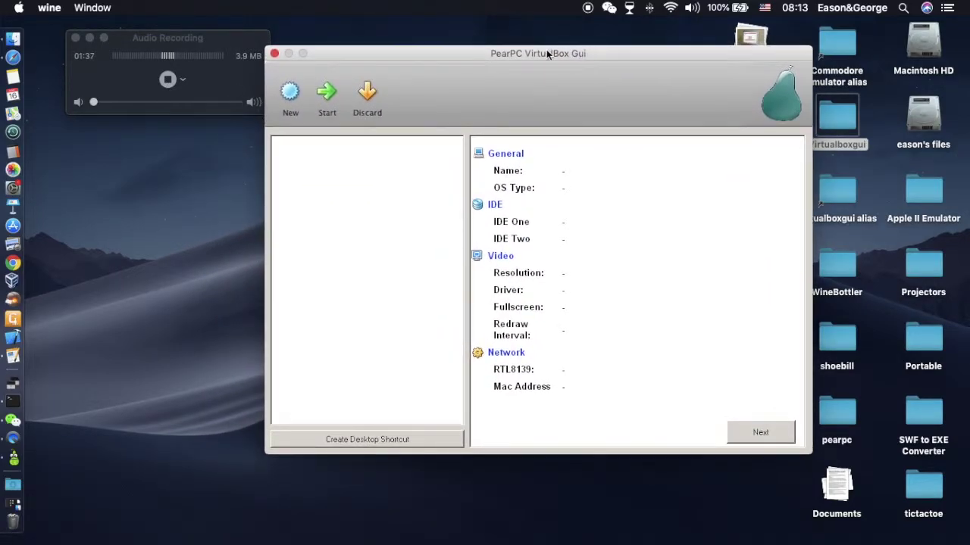
{"action": "left_click", "coordinate": [211, 38]}
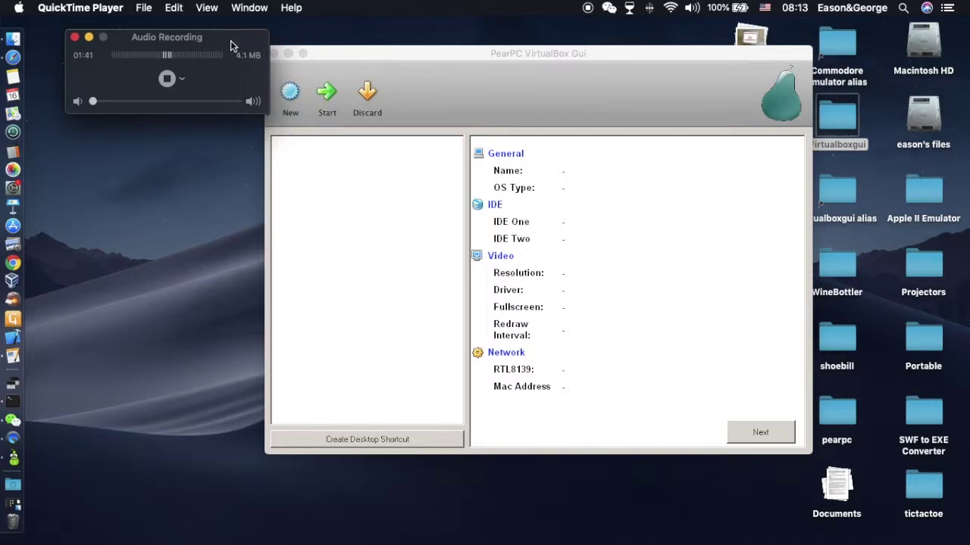
{"action": "mouse_move", "coordinate": [232, 43]}
{"action": "left_mouse_down"}
{"action": "mouse_move", "coordinate": [178, 33]}
{"action": "mouse_move", "coordinate": [212, 40]}
{"action": "left_mouse_up"}
{"action": "left_click_drag", "start_coordinate": [387, 50], "coordinate": [258, 41]}
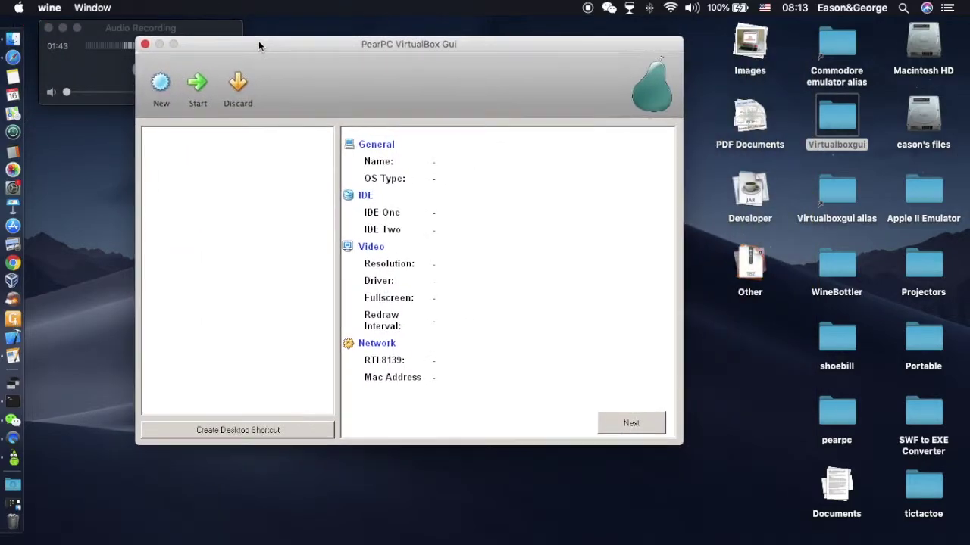
Rename macosx_6gb.img in the desktop's pearpc folder as JagWire.img and close the folder window.
{"action": "left_click", "coordinate": [838, 416]}
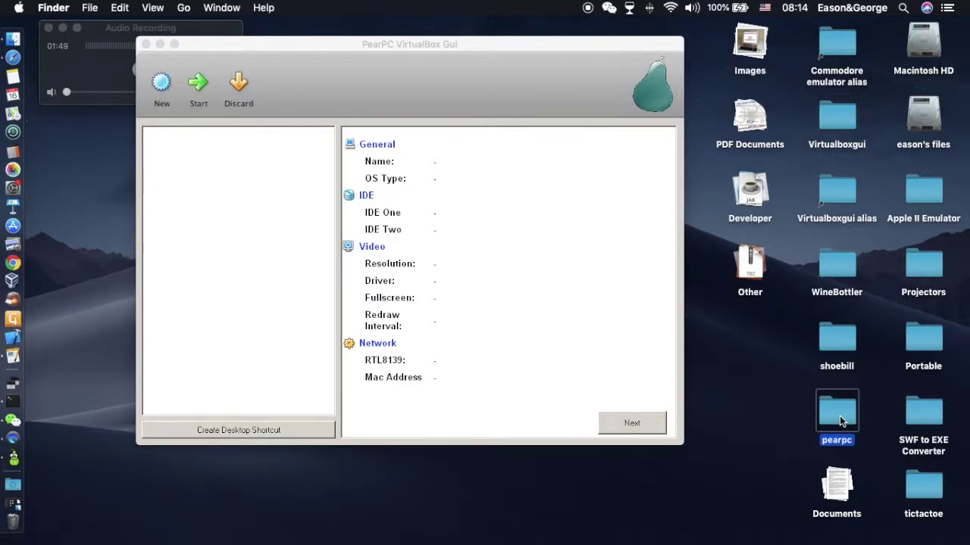
{"action": "double_click", "coordinate": [840, 416]}
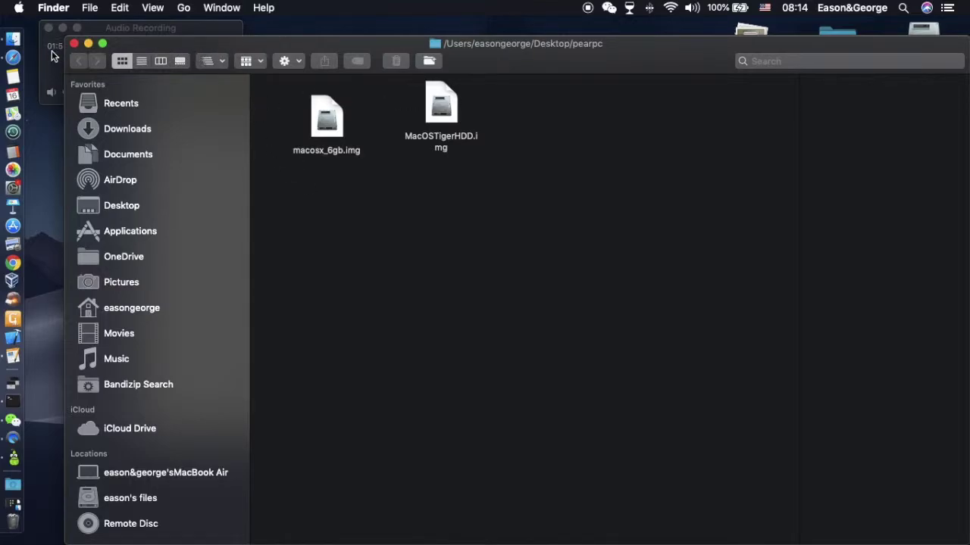
{"action": "left_click", "coordinate": [328, 136]}
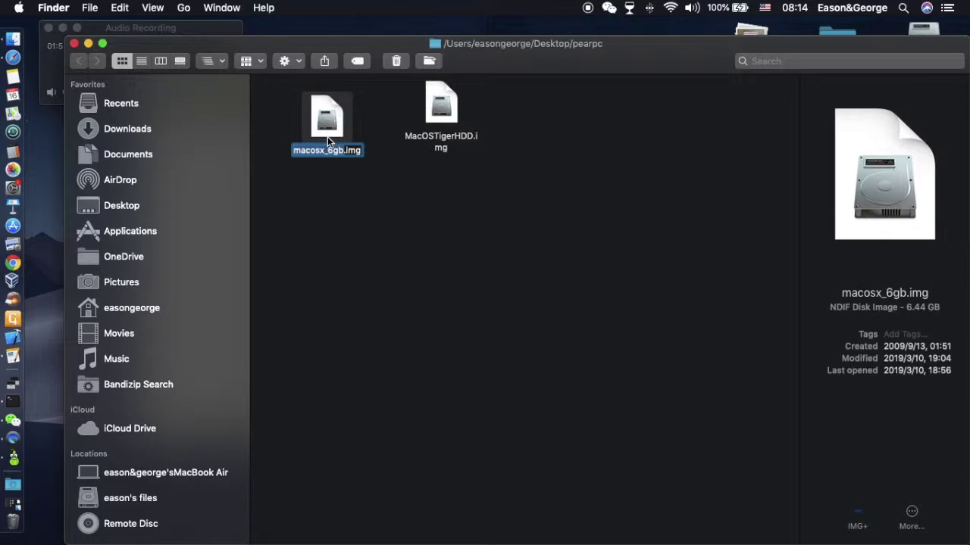
{"action": "key", "text": "Return"}
{"action": "type", "text": "JagWire"}
{"action": "left_click", "coordinate": [431, 188]}
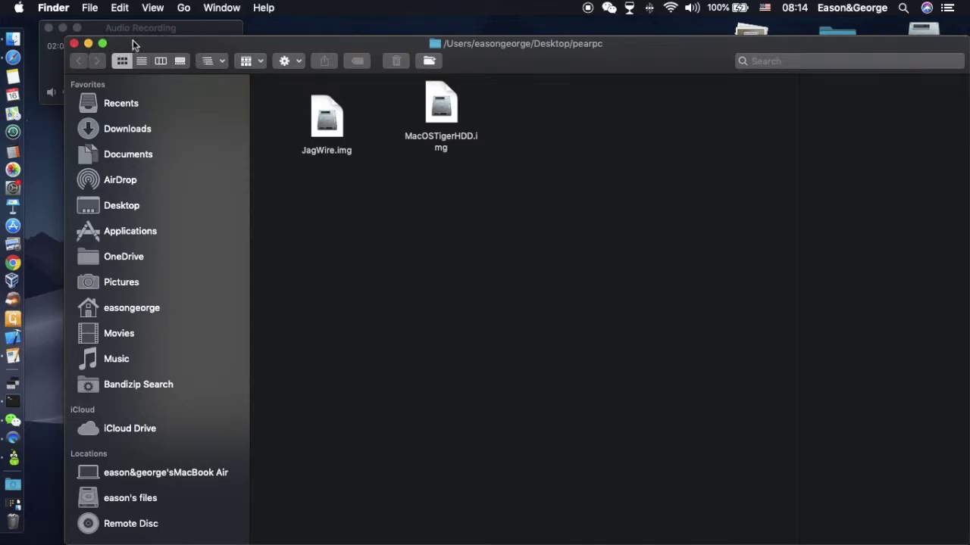
{"action": "left_click", "coordinate": [73, 43]}
Move the PearPC VirtualBox Gui window clear of the audio recorder.
{"action": "left_click", "coordinate": [131, 29]}
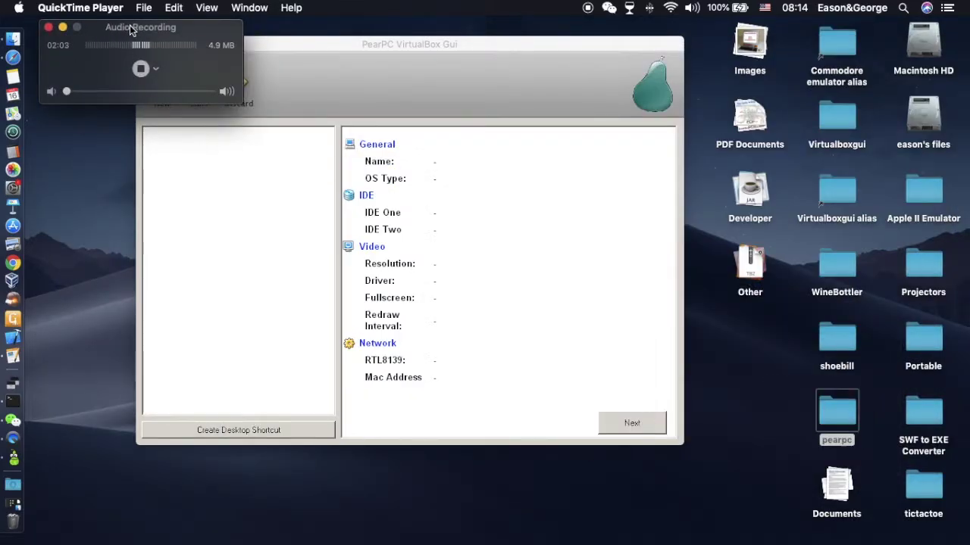
{"action": "left_click", "coordinate": [297, 41]}
{"action": "left_click_drag", "start_coordinate": [298, 42], "coordinate": [468, 72]}
{"action": "left_click", "coordinate": [189, 29]}
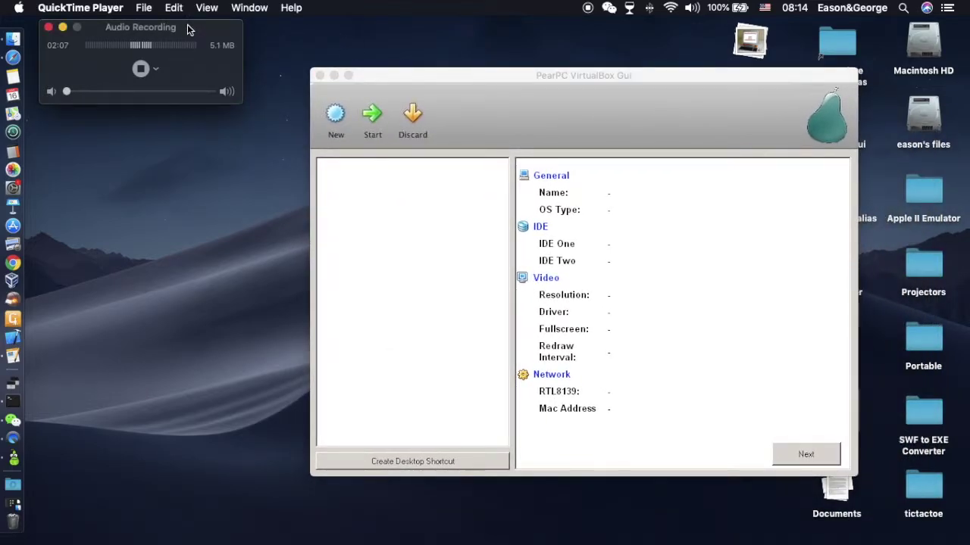
Create a new PearPC machine named Jagwire with Mac OS Cheetah (10.2) as its operating system and continue to the primary hard disk page.
{"action": "left_click_drag", "start_coordinate": [507, 74], "coordinate": [508, 53]}
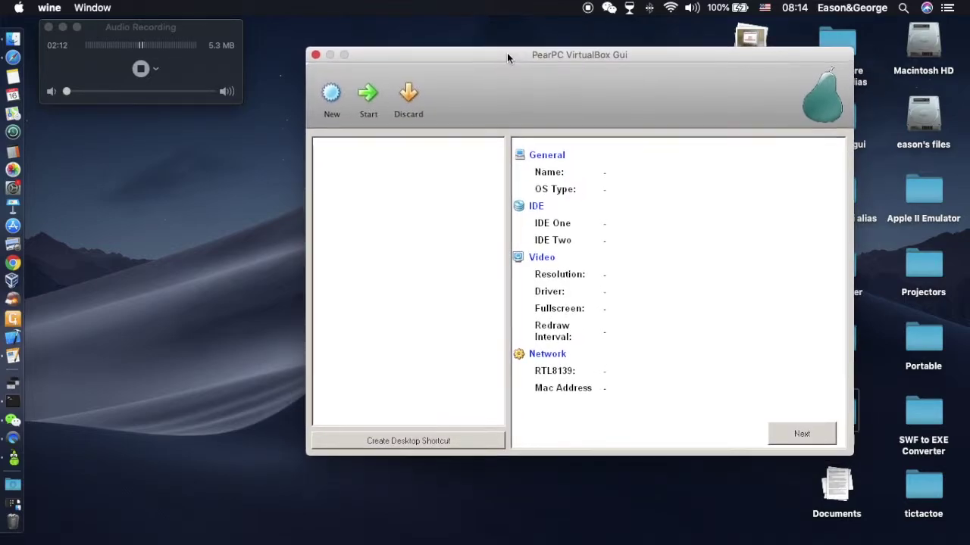
{"action": "left_click", "coordinate": [332, 106]}
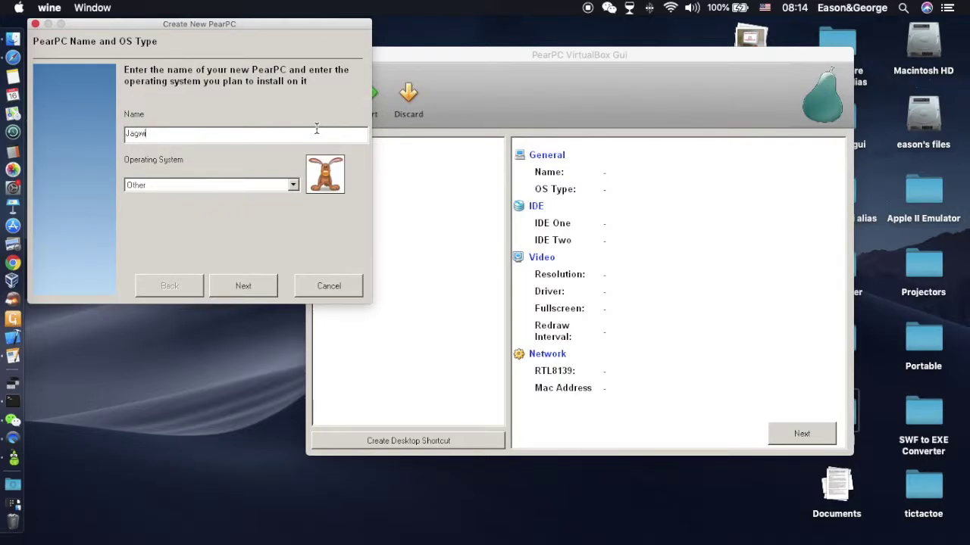
{"action": "left_click", "coordinate": [293, 185]}
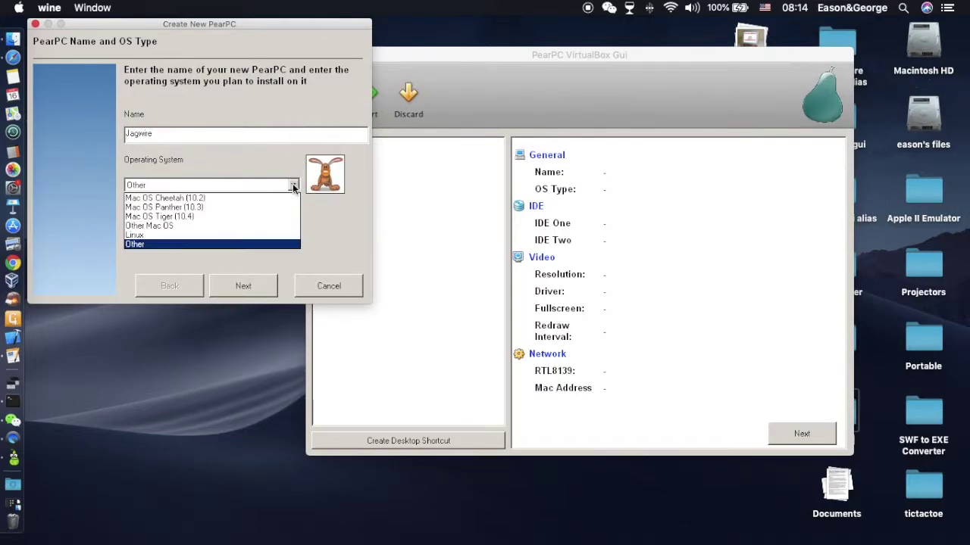
{"action": "left_click", "coordinate": [190, 199]}
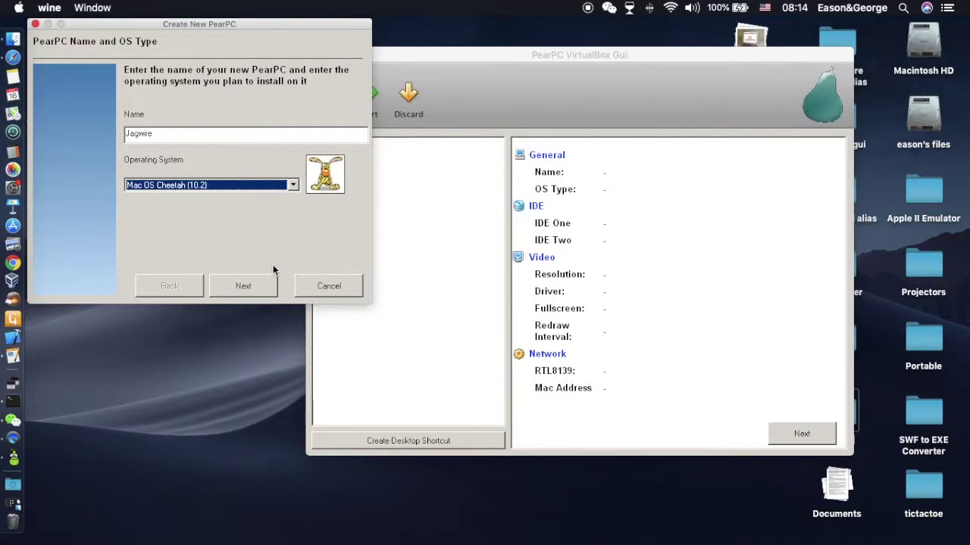
{"action": "left_click", "coordinate": [243, 288]}
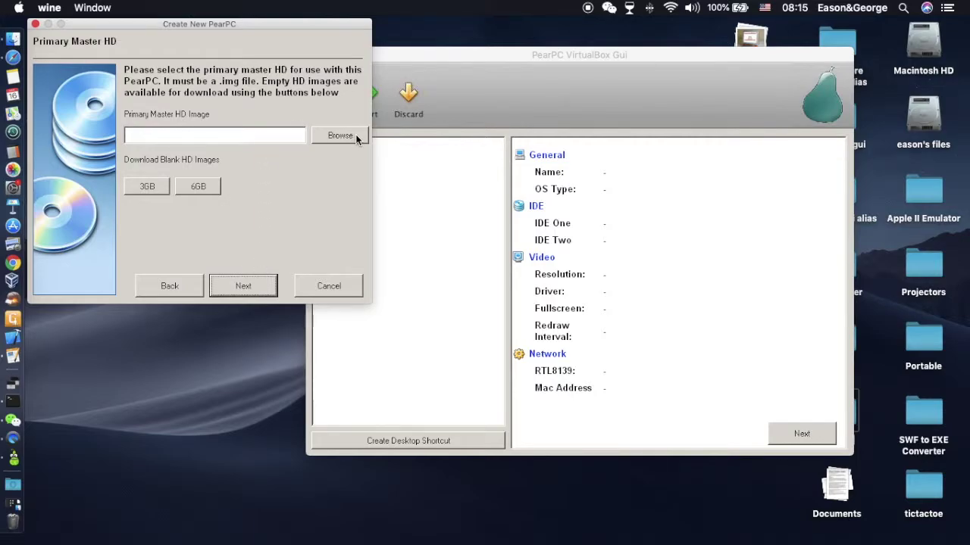
Browse for the primary master HD image and open the desktop's pearpc folder in the file chooser.
{"action": "left_click", "coordinate": [340, 136]}
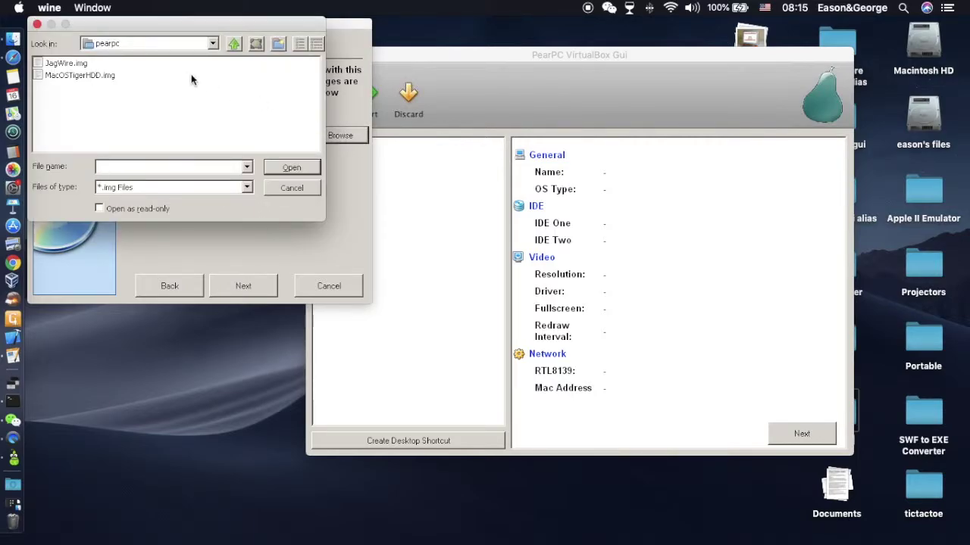
{"action": "left_click_drag", "start_coordinate": [138, 23], "coordinate": [375, 51]}
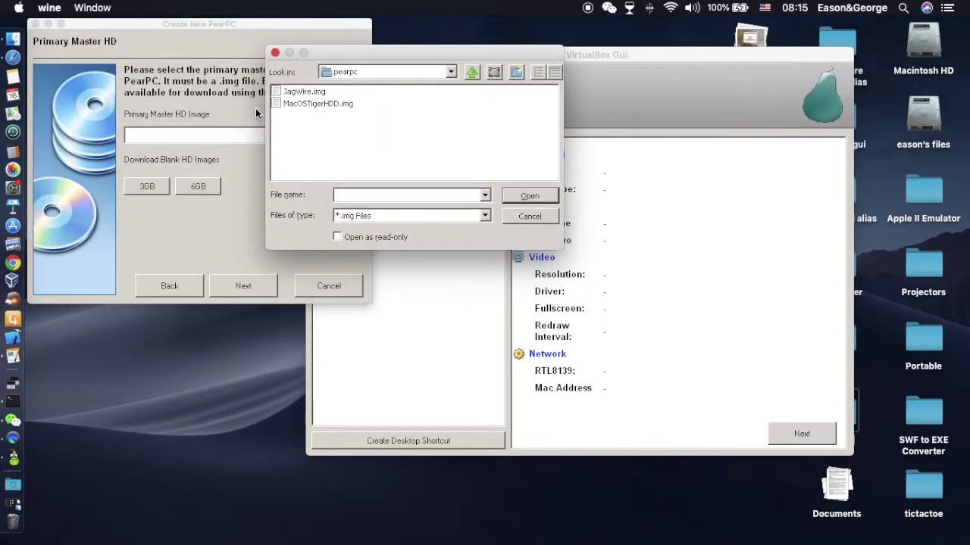
{"action": "left_click", "coordinate": [451, 72]}
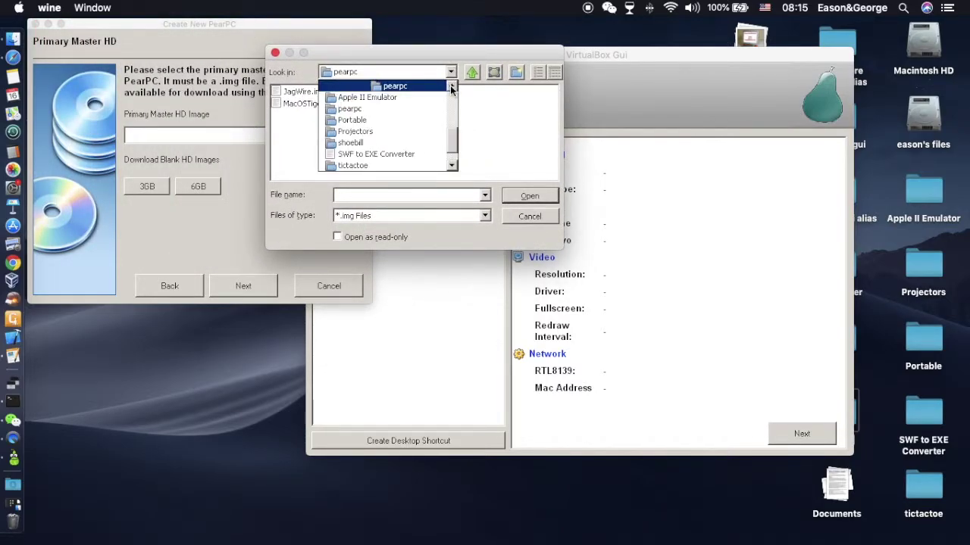
{"action": "scroll", "coordinate": [452, 89], "scroll_direction": "up", "scroll_amount": 5}
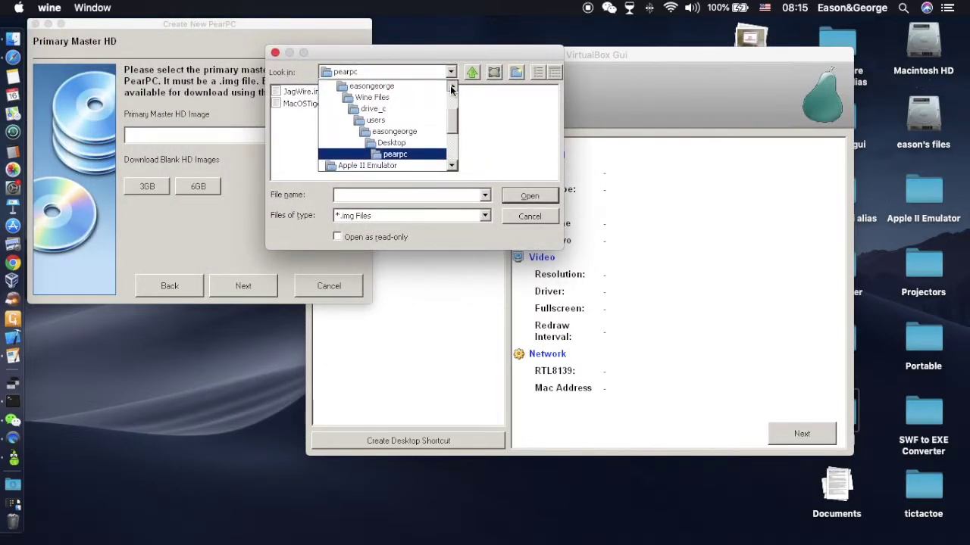
{"action": "left_click", "coordinate": [452, 165]}
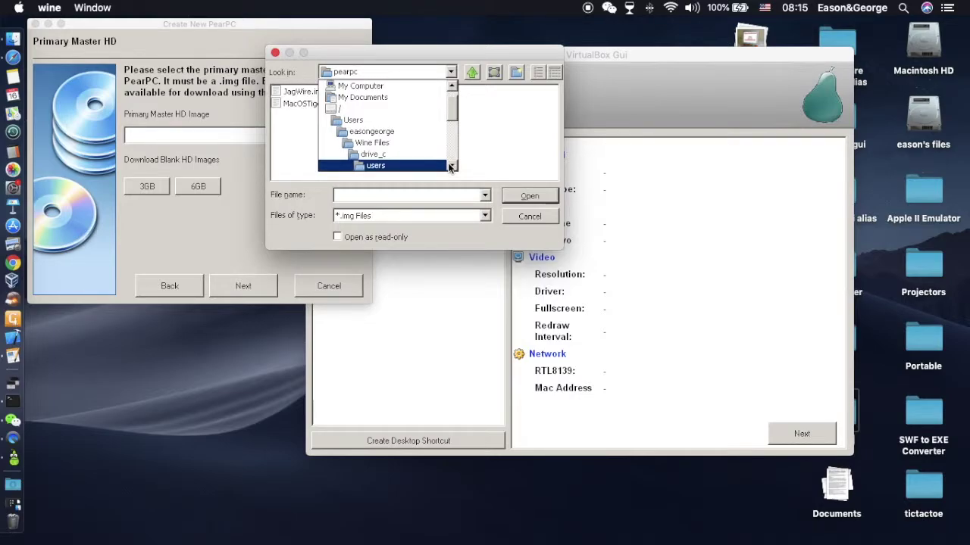
{"action": "left_click", "coordinate": [452, 166]}
{"action": "left_click", "coordinate": [451, 166]}
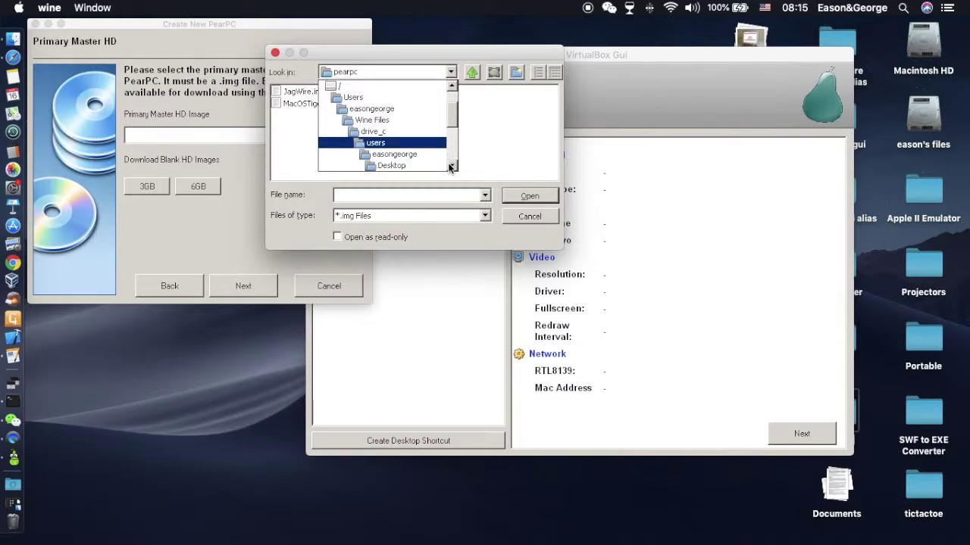
{"action": "left_click", "coordinate": [452, 166]}
{"action": "left_click", "coordinate": [452, 166]}
{"action": "left_click", "coordinate": [451, 166]}
{"action": "left_click", "coordinate": [451, 166]}
{"action": "left_click", "coordinate": [451, 166]}
{"action": "left_click", "coordinate": [451, 166]}
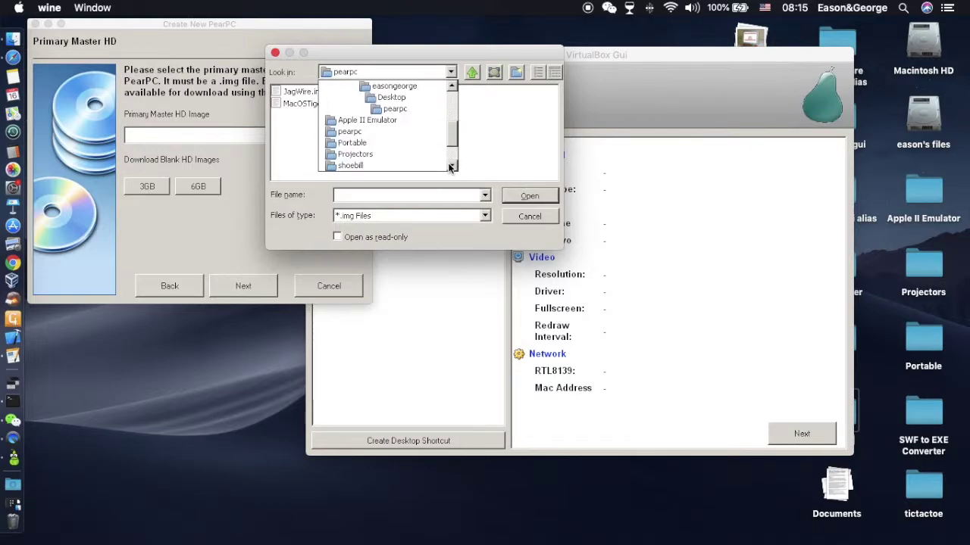
{"action": "left_click", "coordinate": [452, 166]}
{"action": "left_click", "coordinate": [452, 166]}
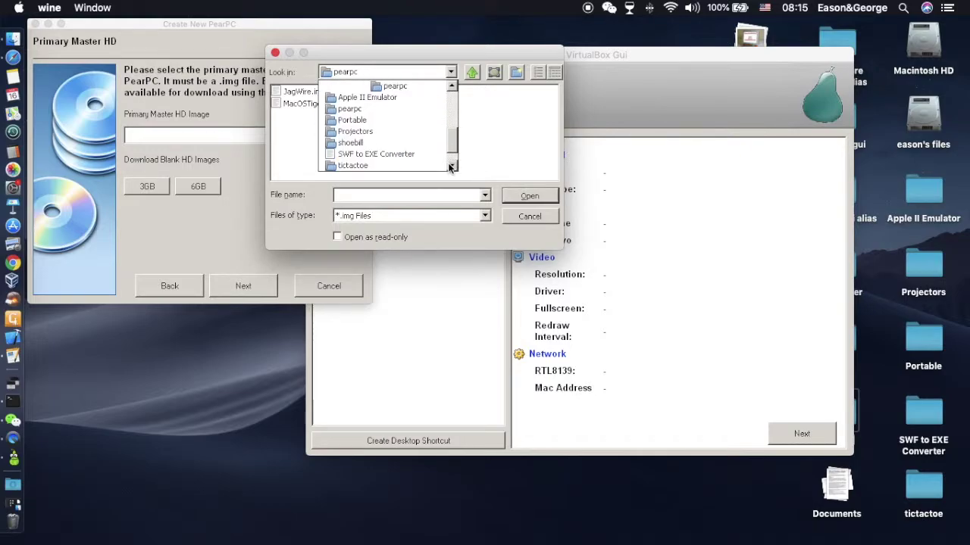
{"action": "left_click", "coordinate": [373, 110]}
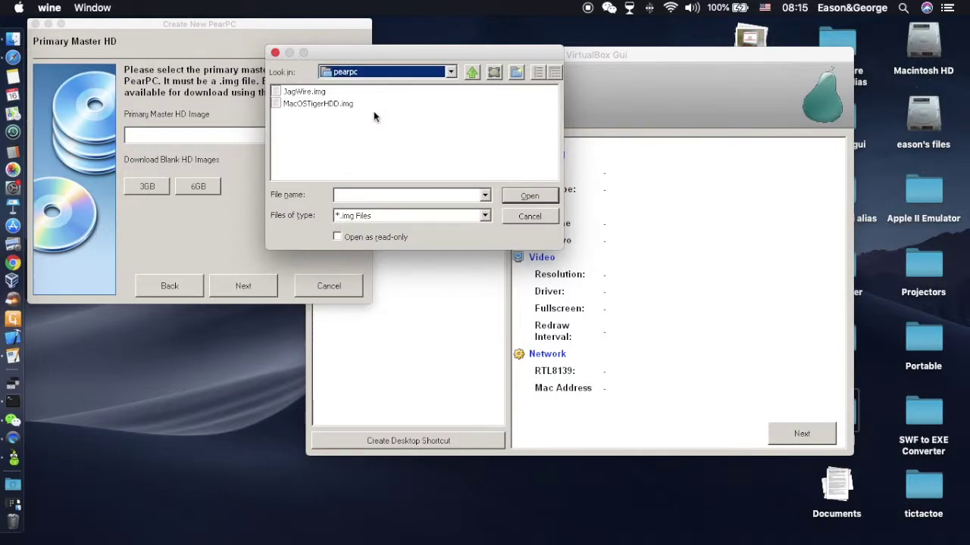
Choose JagWire.img as the primary master HD image and finish the wizard with the second IDE slot left empty.
{"action": "left_click", "coordinate": [322, 93]}
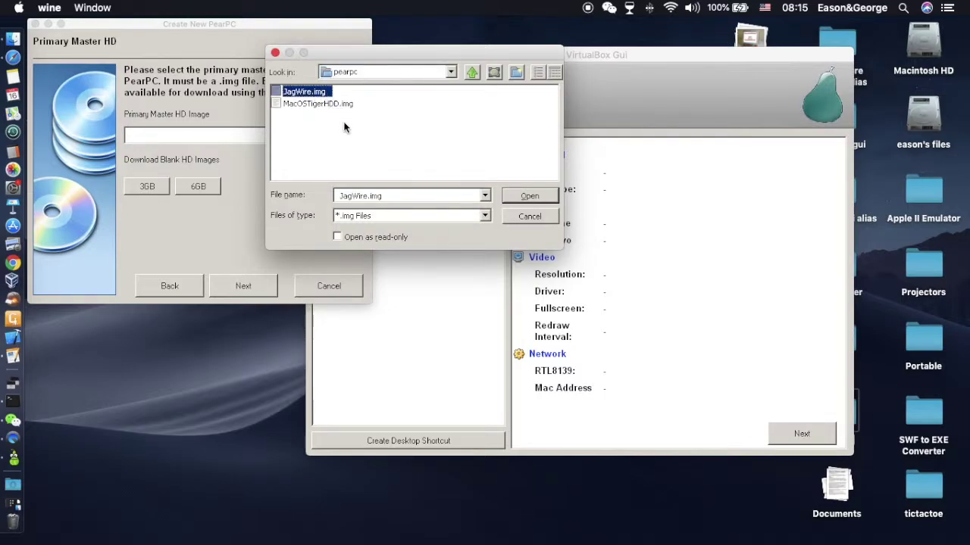
{"action": "left_click", "coordinate": [541, 197]}
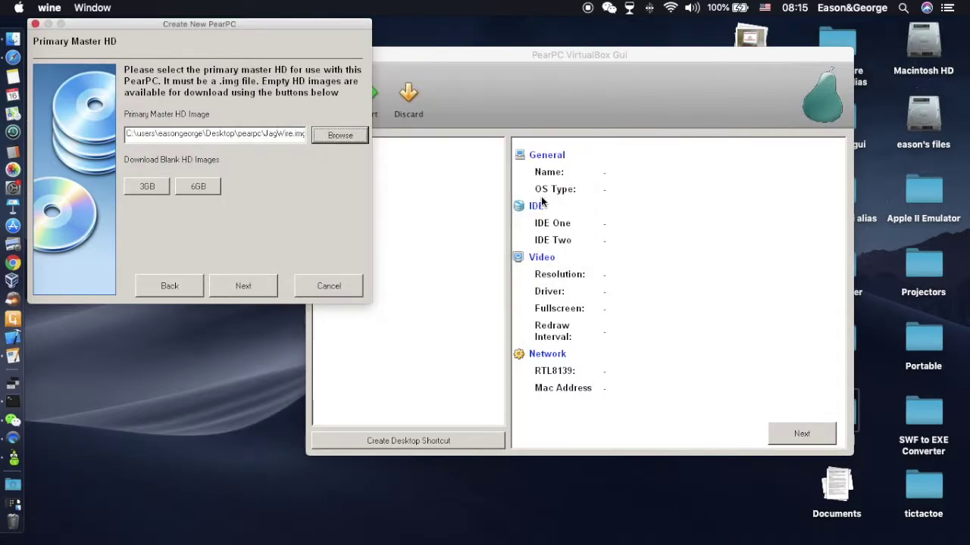
{"action": "left_click", "coordinate": [247, 286]}
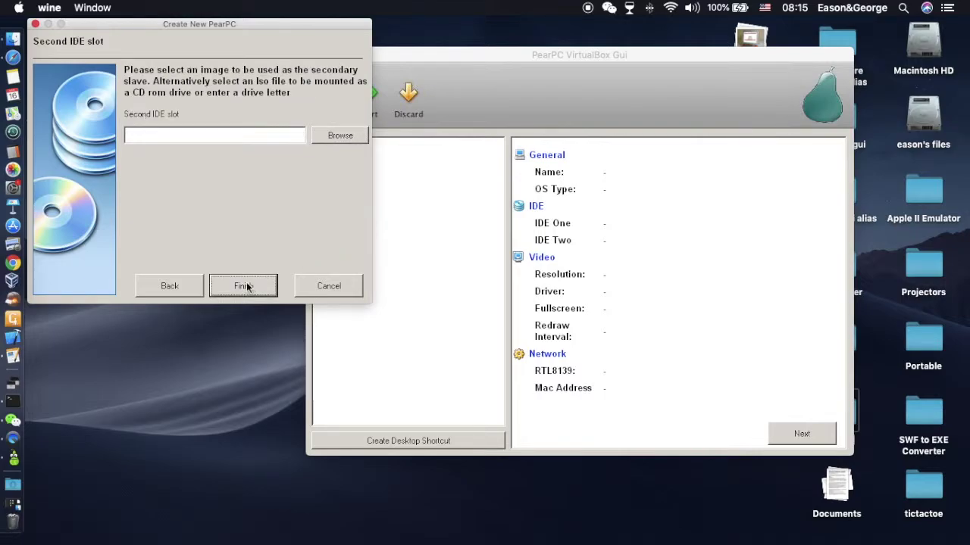
{"action": "left_click", "coordinate": [244, 287]}
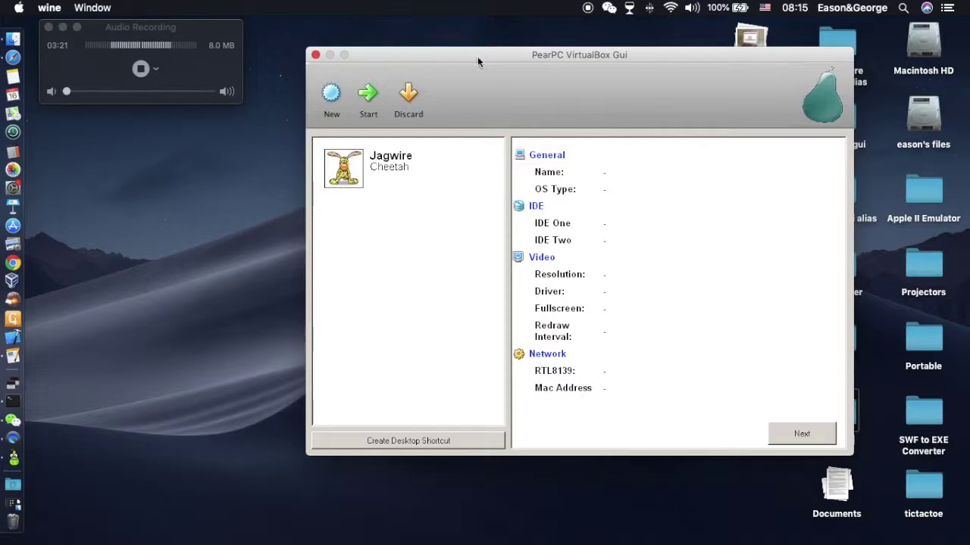
Shift the audio recorder window slightly and start the Jagwire machine.
{"action": "left_click", "coordinate": [188, 31]}
{"action": "left_click_drag", "start_coordinate": [187, 28], "coordinate": [192, 28]}
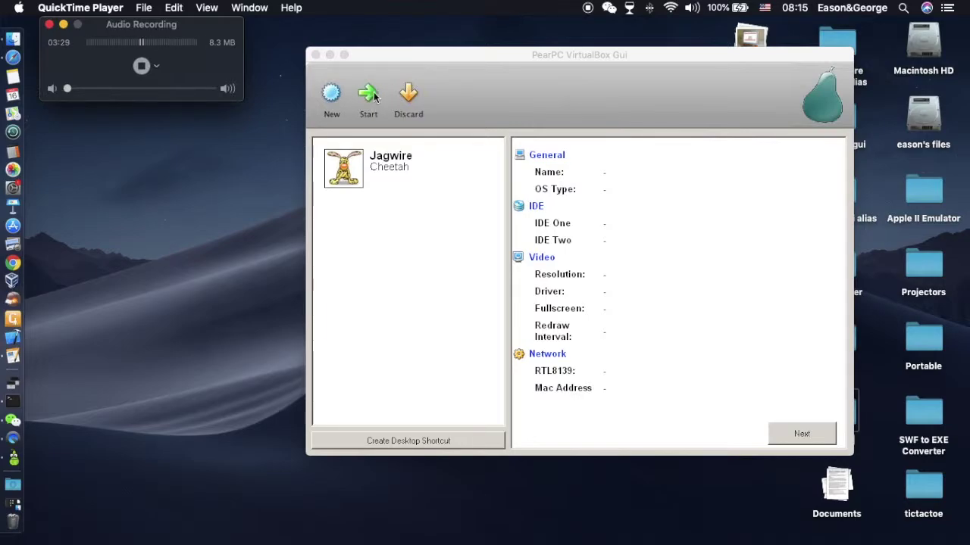
{"action": "left_click", "coordinate": [363, 159]}
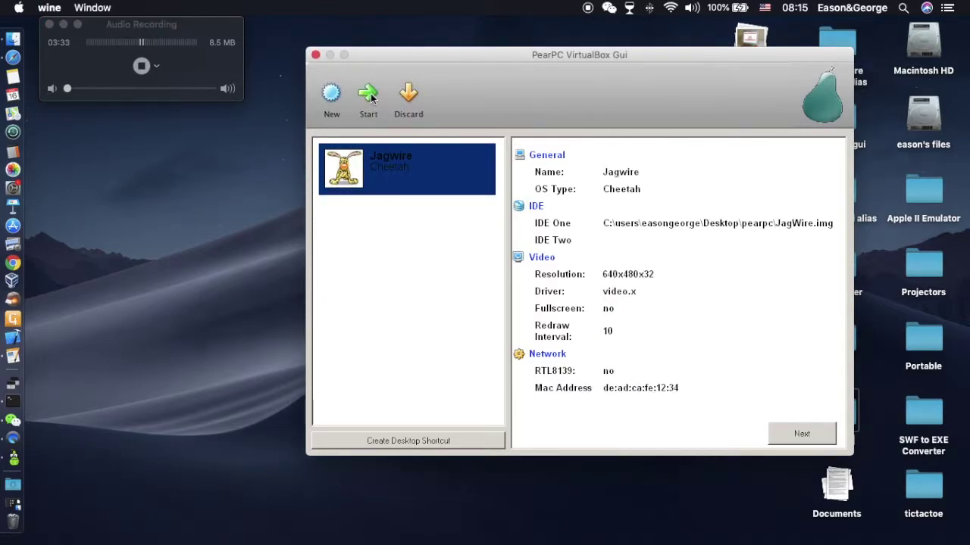
{"action": "left_click", "coordinate": [371, 96]}
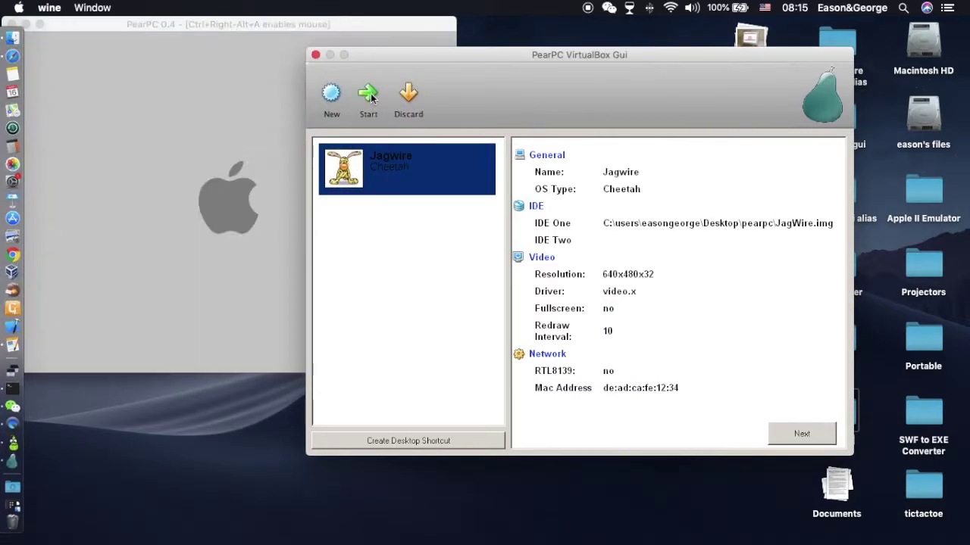
Reposition the PearPC 0.4 emulator window and the audio recorder so the booting system is not covered.
{"action": "left_click", "coordinate": [354, 23]}
{"action": "left_click_drag", "start_coordinate": [357, 21], "coordinate": [782, 38]}
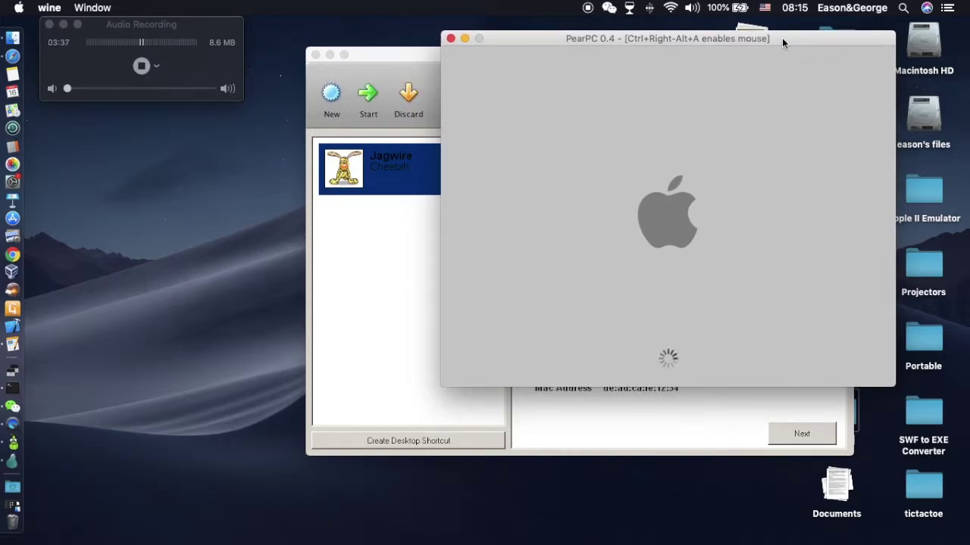
{"action": "left_click_drag", "start_coordinate": [212, 28], "coordinate": [244, 27]}
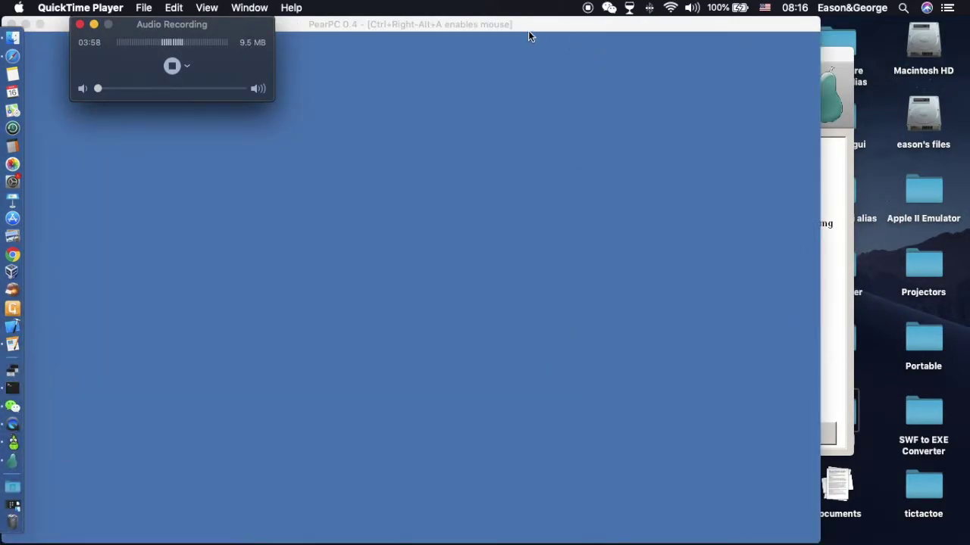
{"action": "left_click_drag", "start_coordinate": [528, 30], "coordinate": [680, 11]}
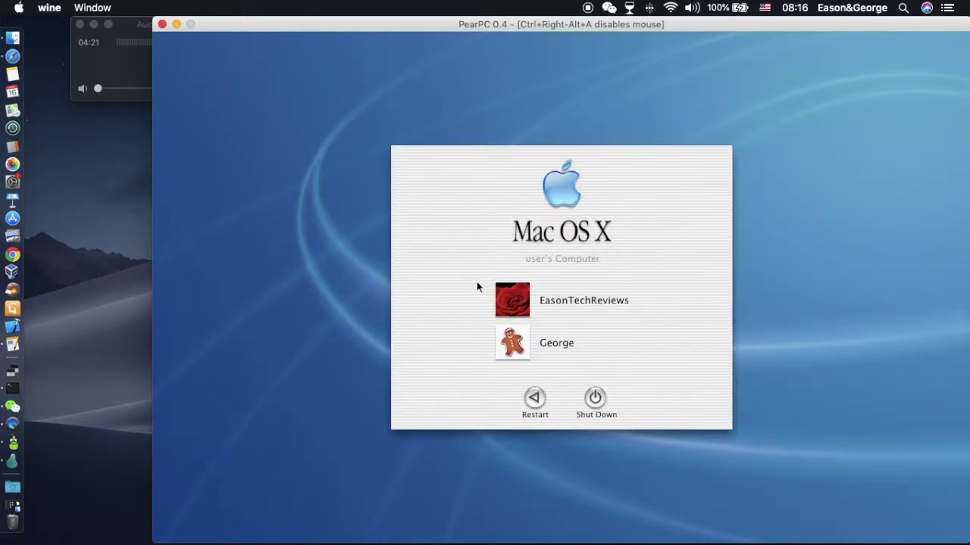
Log in to the first user account on the emulated Mac OS X login screen with the account password.
{"action": "left_click", "coordinate": [504, 288]}
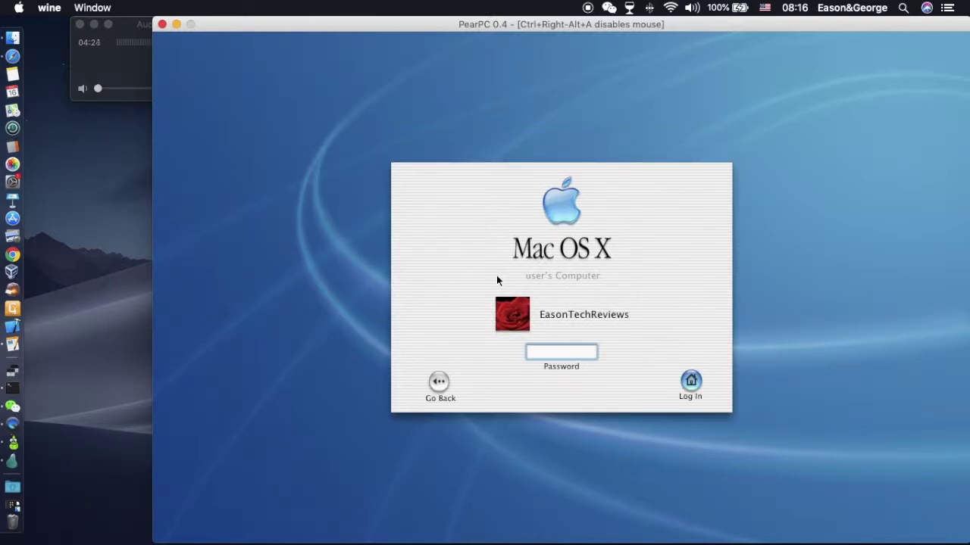
{"action": "type", "text": "aaaaaaa"}
{"action": "key", "text": "Return"}
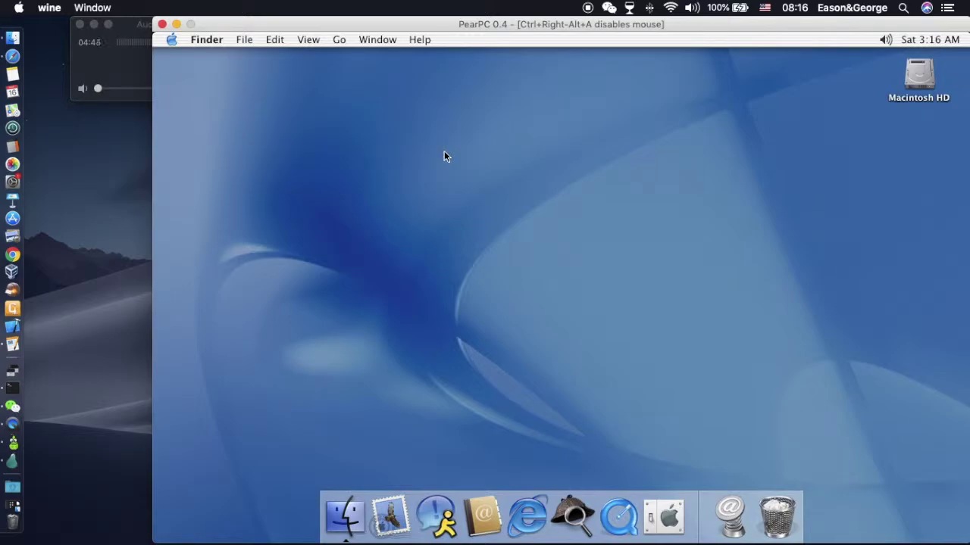
Check the emulated system's version, memory and processor in About This Mac, and close the window.
{"action": "left_click", "coordinate": [171, 38]}
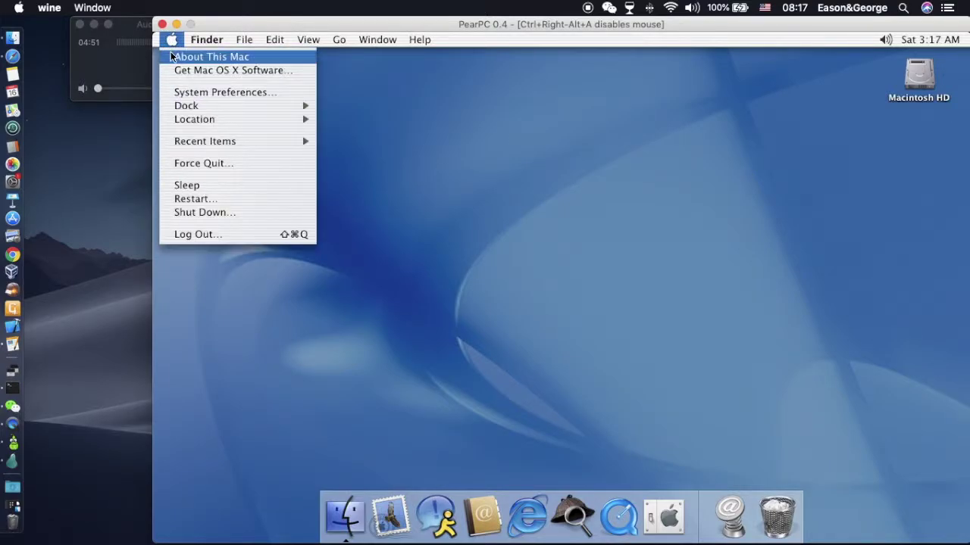
{"action": "left_click", "coordinate": [172, 56]}
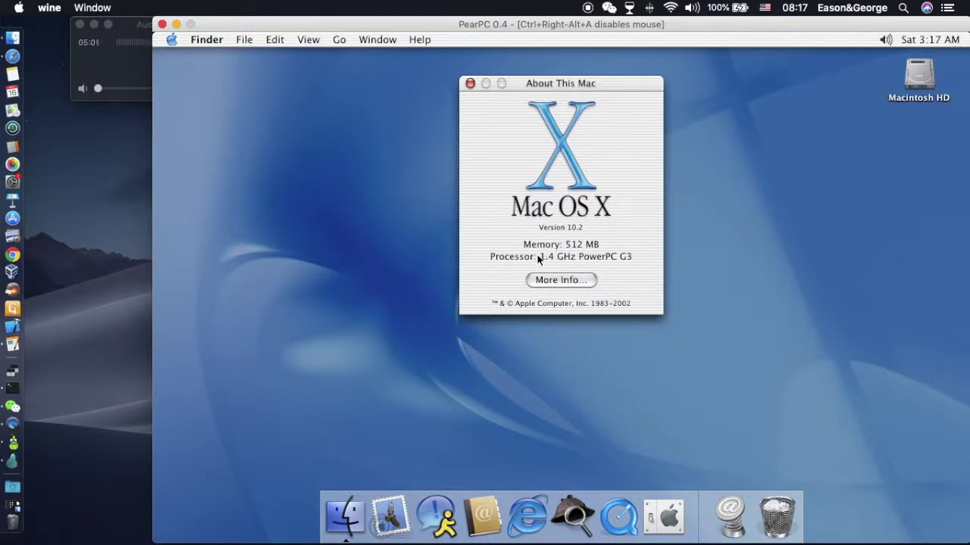
{"action": "left_click", "coordinate": [469, 84]}
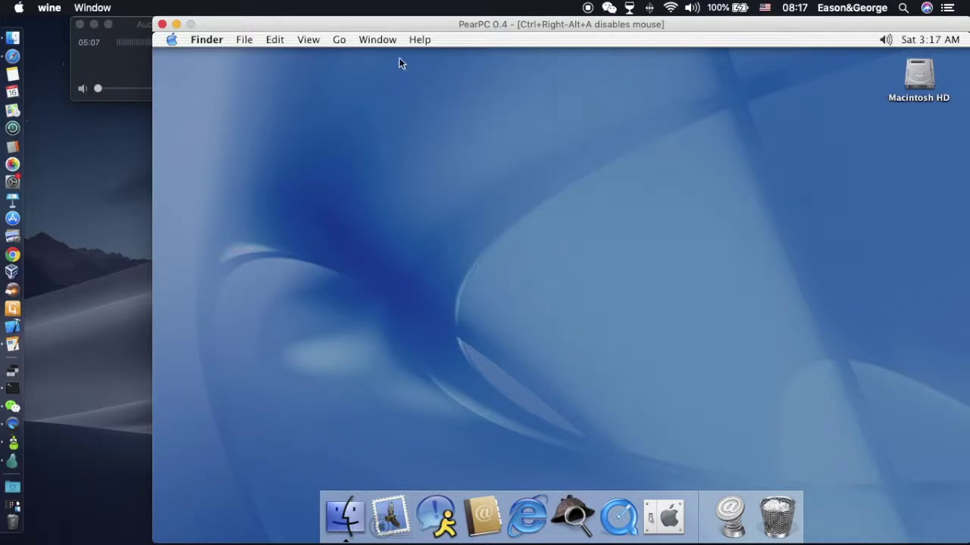
Shut down the emulated Mac OS X system and confirm the shutdown.
{"action": "left_click", "coordinate": [168, 35]}
{"action": "left_click", "coordinate": [177, 213]}
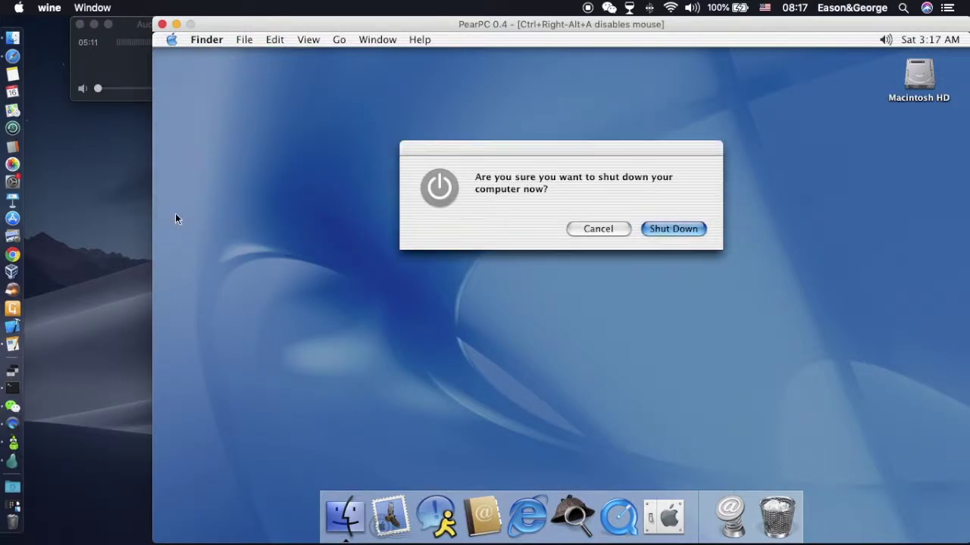
{"action": "left_click", "coordinate": [650, 228]}
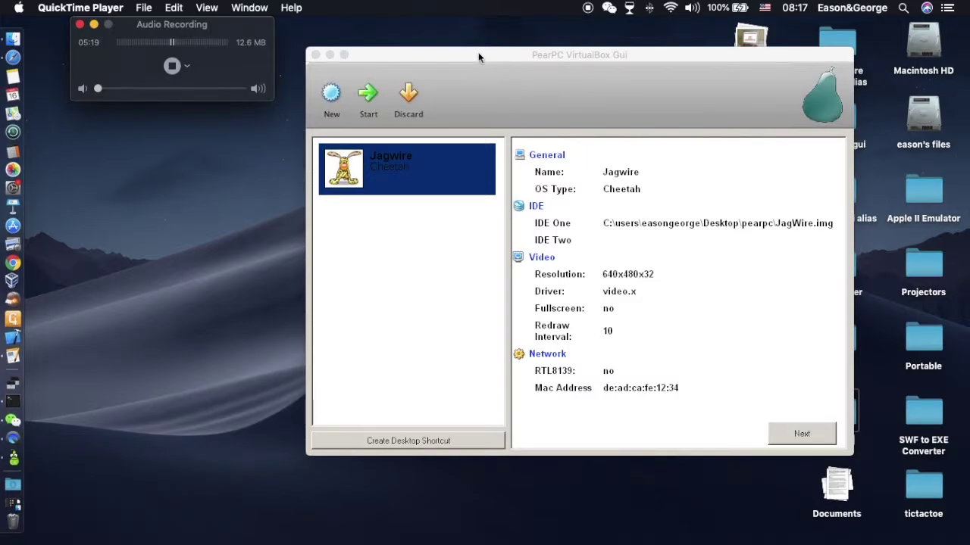
Begin another new PearPC machine with Mac OS Tiger (10.4) as its operating system and Tyger10 as its name.
{"action": "left_click", "coordinate": [331, 93]}
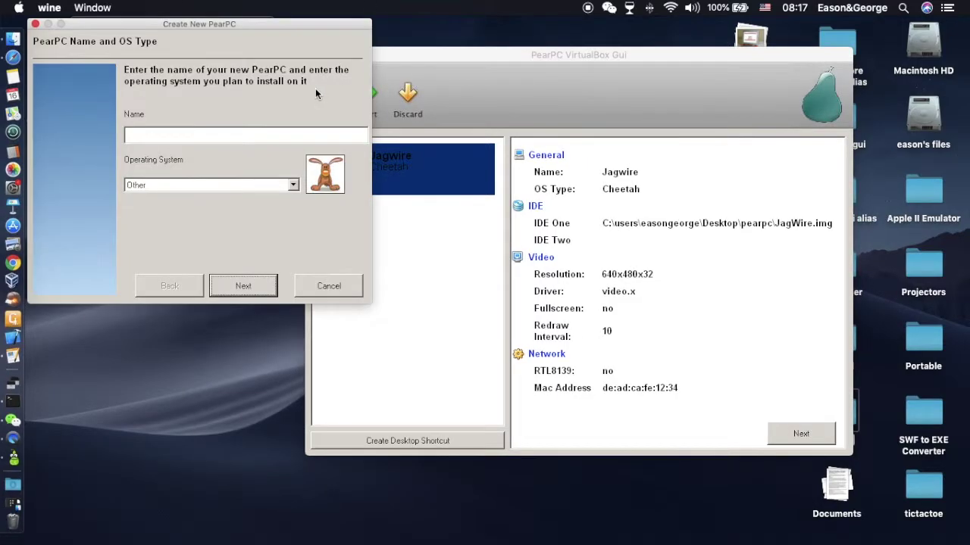
{"action": "left_click", "coordinate": [253, 133]}
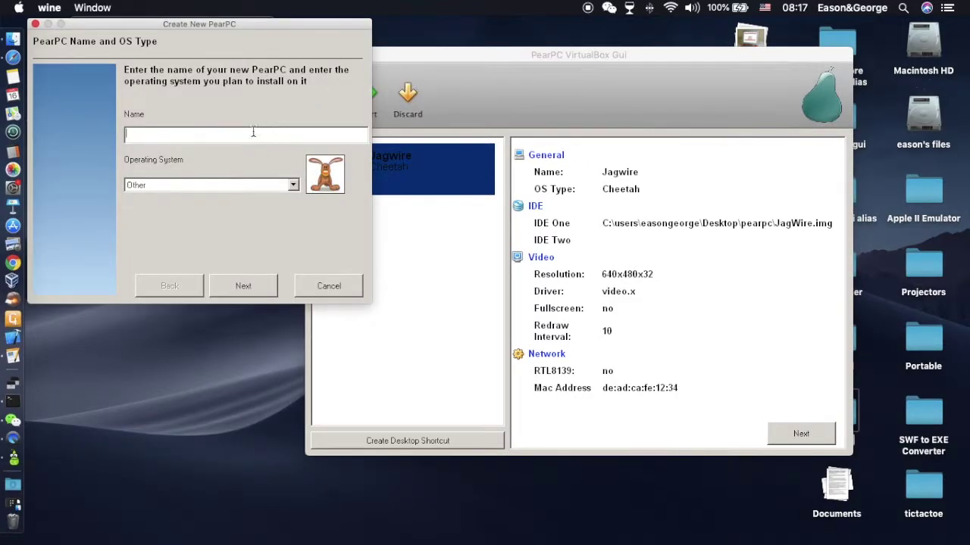
{"action": "left_click", "coordinate": [293, 184]}
{"action": "left_click", "coordinate": [267, 215]}
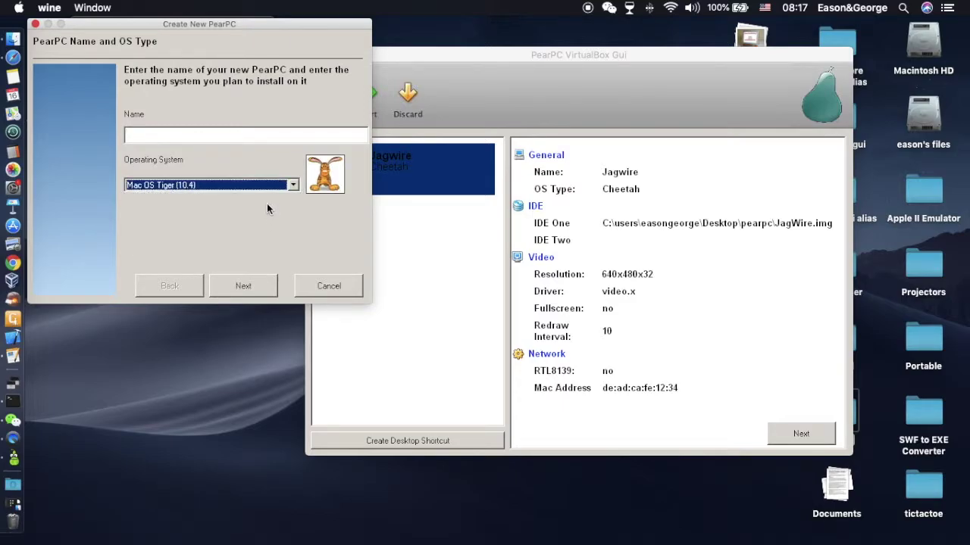
{"action": "left_click", "coordinate": [268, 135]}
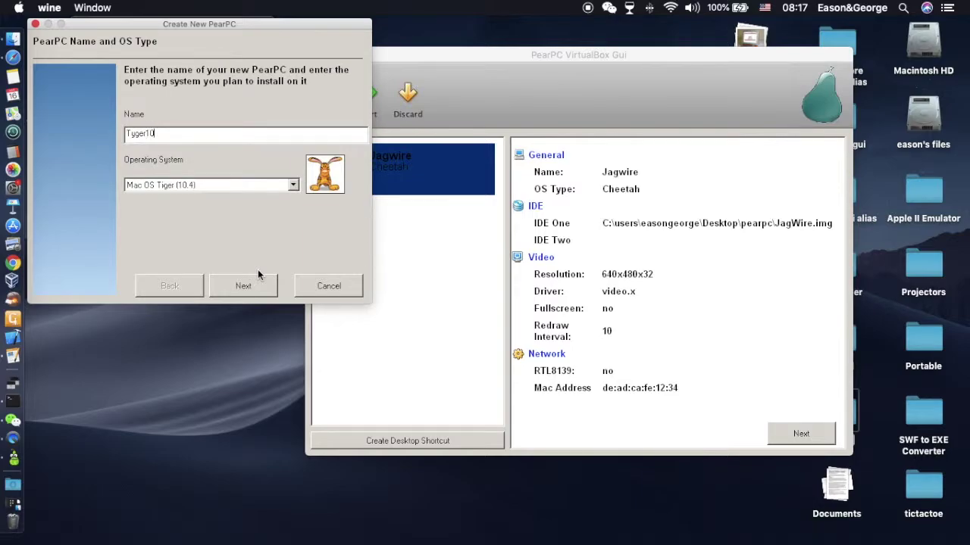
Complete the name as Tyger10.4 and create the machine with MacOSTigerHDD.img as its primary master HD image and an empty second IDE slot.
{"action": "type", "text": "4"}
{"action": "left_click", "coordinate": [261, 292]}
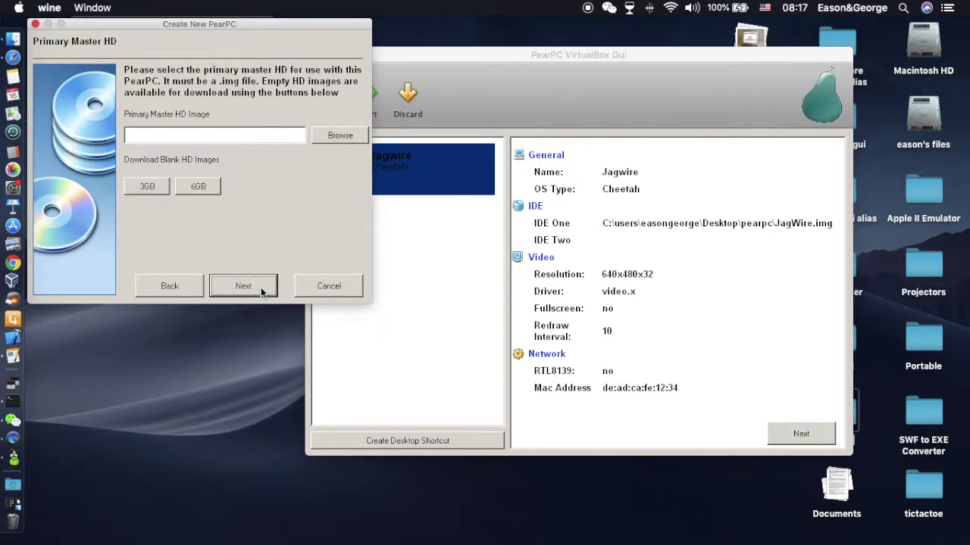
{"action": "left_click", "coordinate": [341, 136]}
{"action": "left_click", "coordinate": [112, 76]}
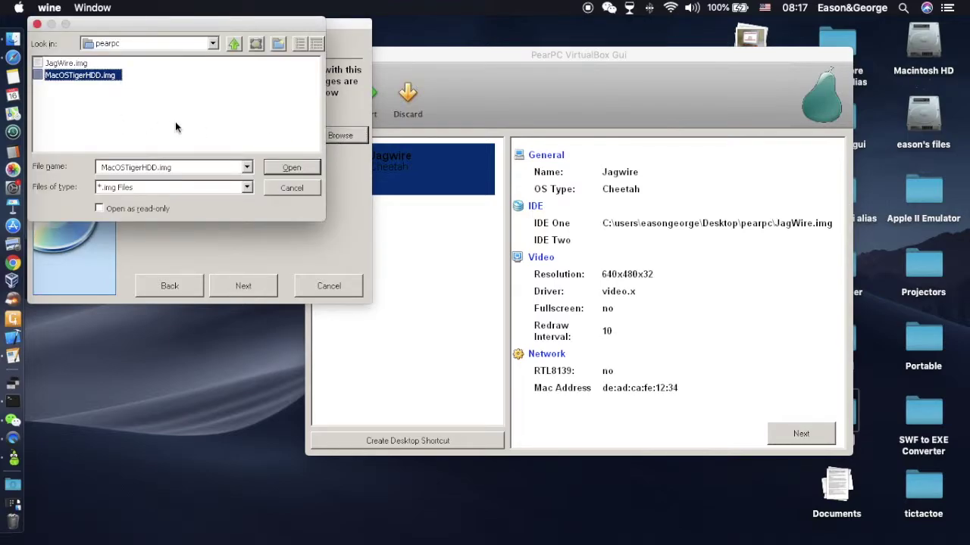
{"action": "left_click", "coordinate": [299, 172]}
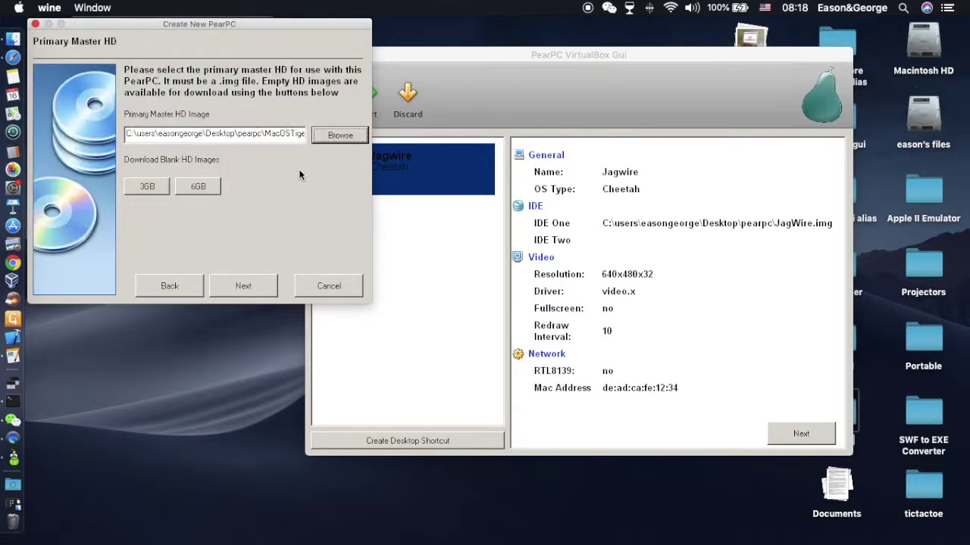
{"action": "left_click", "coordinate": [266, 286]}
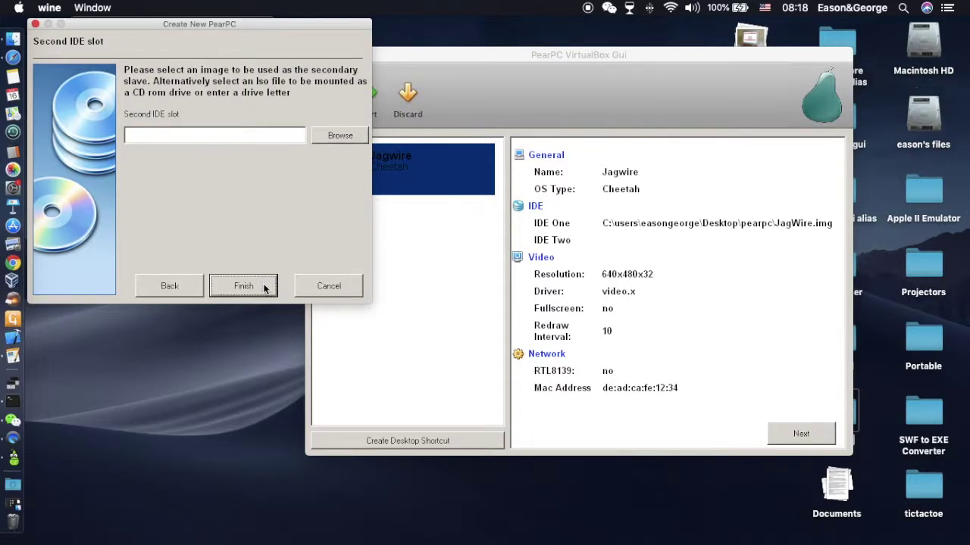
{"action": "left_click", "coordinate": [243, 286]}
Start the Tyger10.4 machine and move its emulator window clear of the audio recorder while it boots.
{"action": "left_click", "coordinate": [381, 228]}
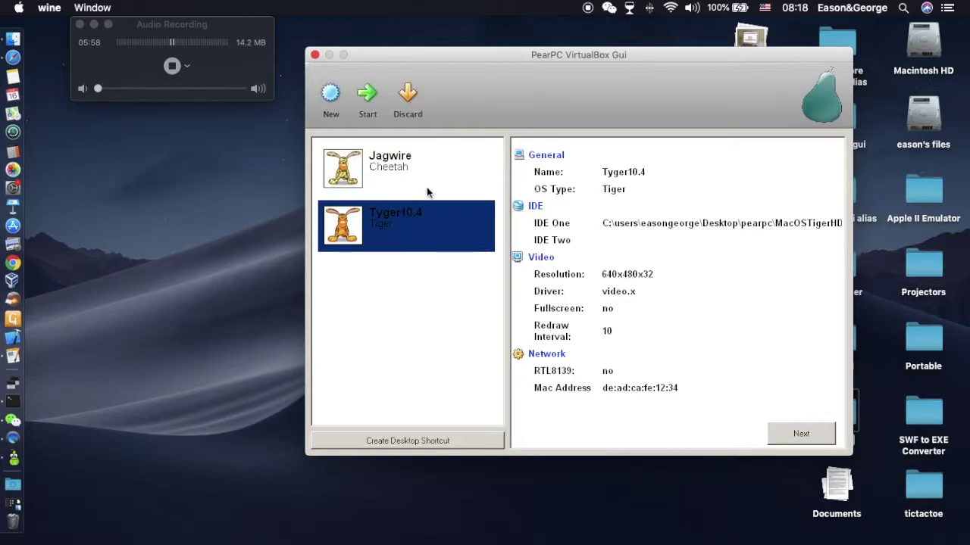
{"action": "left_click", "coordinate": [368, 97]}
{"action": "left_click_drag", "start_coordinate": [338, 22], "coordinate": [566, 104]}
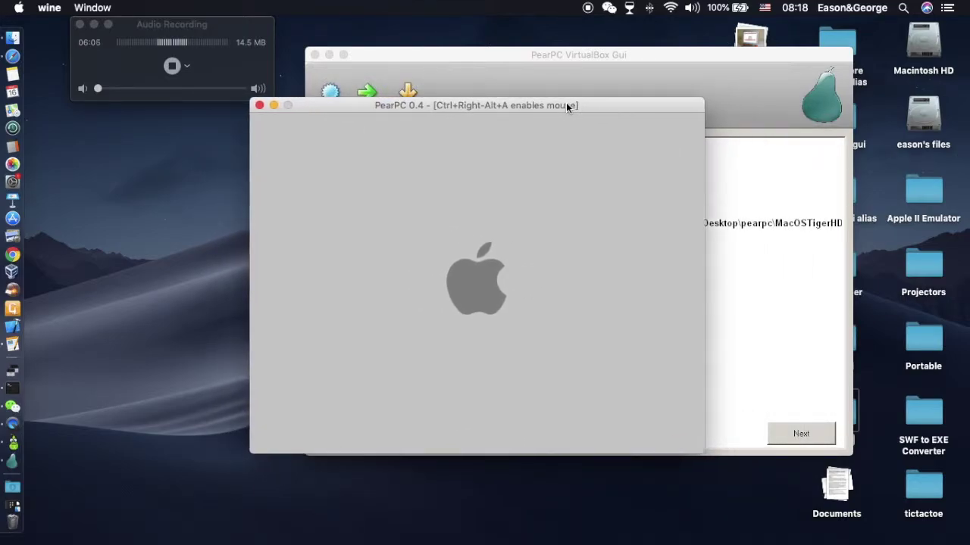
{"action": "left_click", "coordinate": [231, 24]}
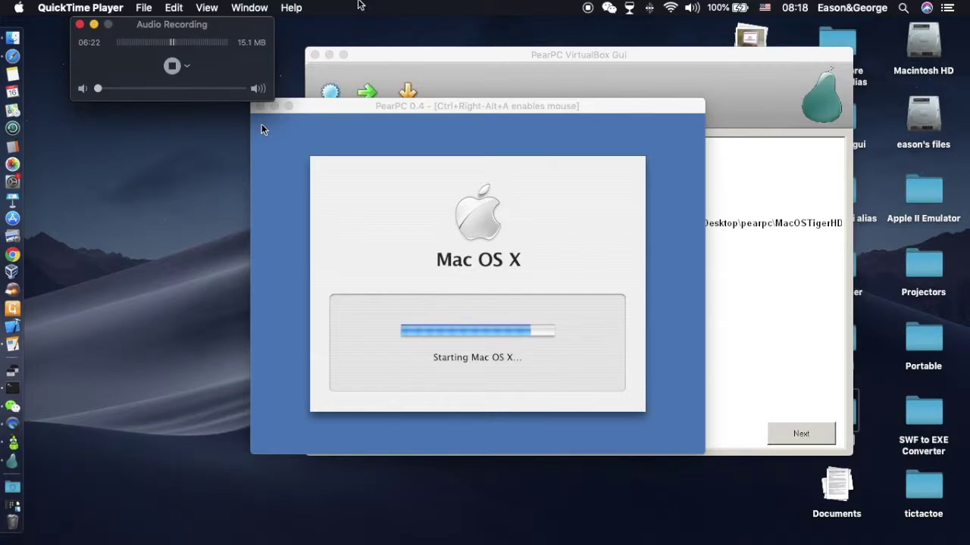
Enable mouse capture in the emulator and log in to the User account with the password field left blank.
{"action": "left_click_drag", "start_coordinate": [469, 110], "coordinate": [444, 106]}
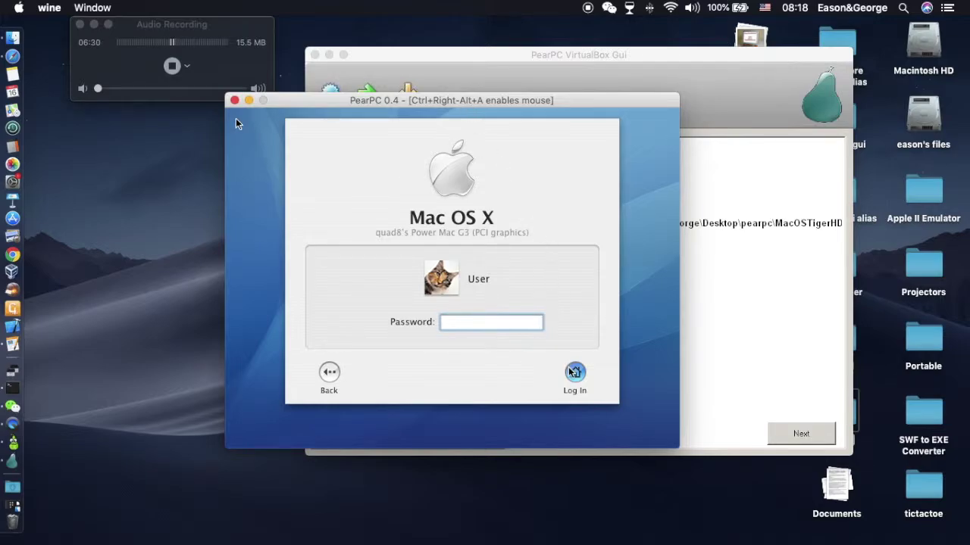
{"action": "key", "text": "ctrl+alt+a"}
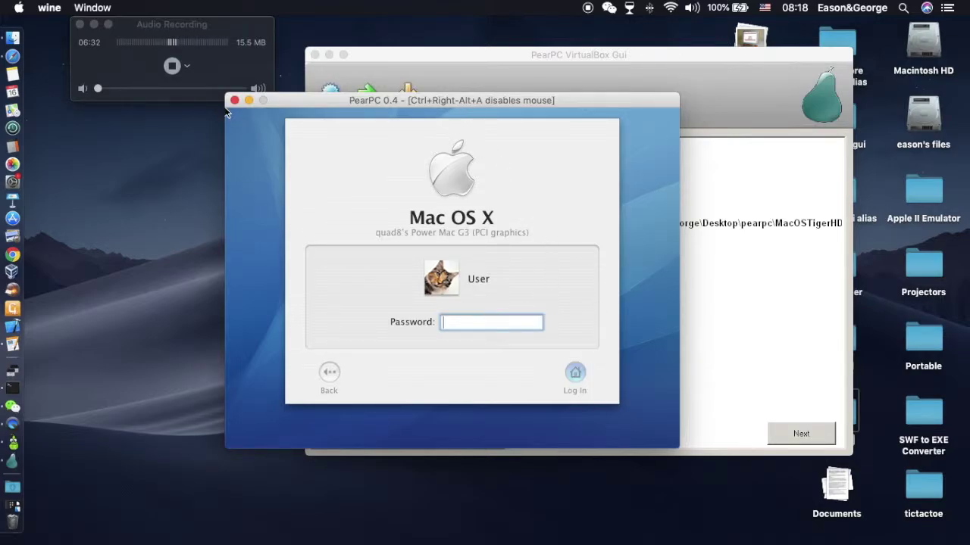
{"action": "key", "text": "Return"}
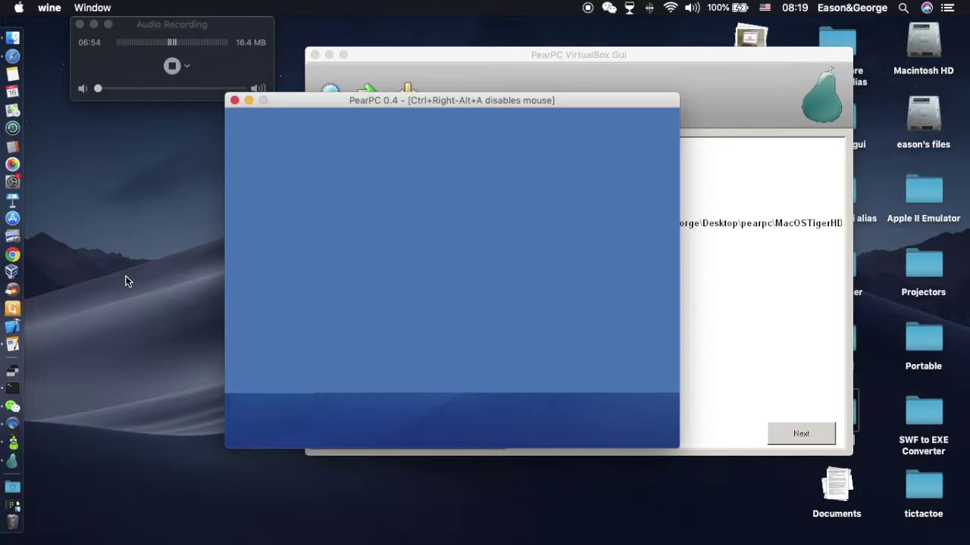
Force quit the wine process running the emulator and close the PearPC VirtualBox GUI.
{"action": "key", "text": "super+alt+Escape"}
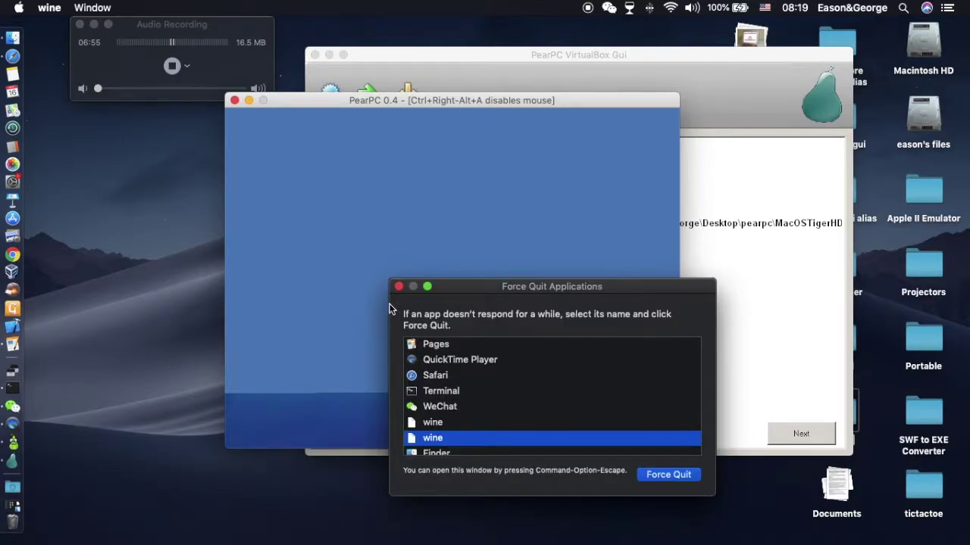
{"action": "key", "text": "Return"}
{"action": "key", "text": "Return"}
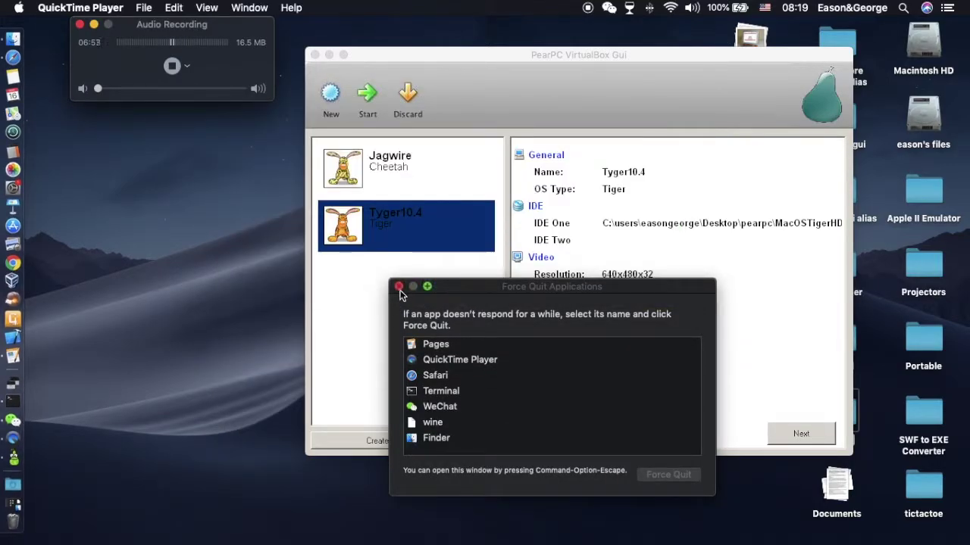
{"action": "left_click", "coordinate": [399, 287]}
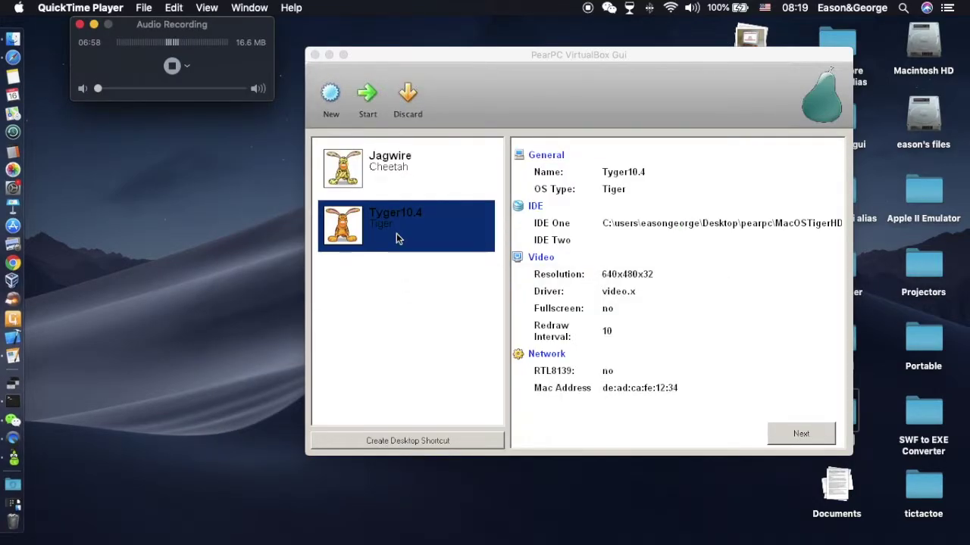
{"action": "left_click", "coordinate": [314, 54]}
{"action": "left_click", "coordinate": [197, 33]}
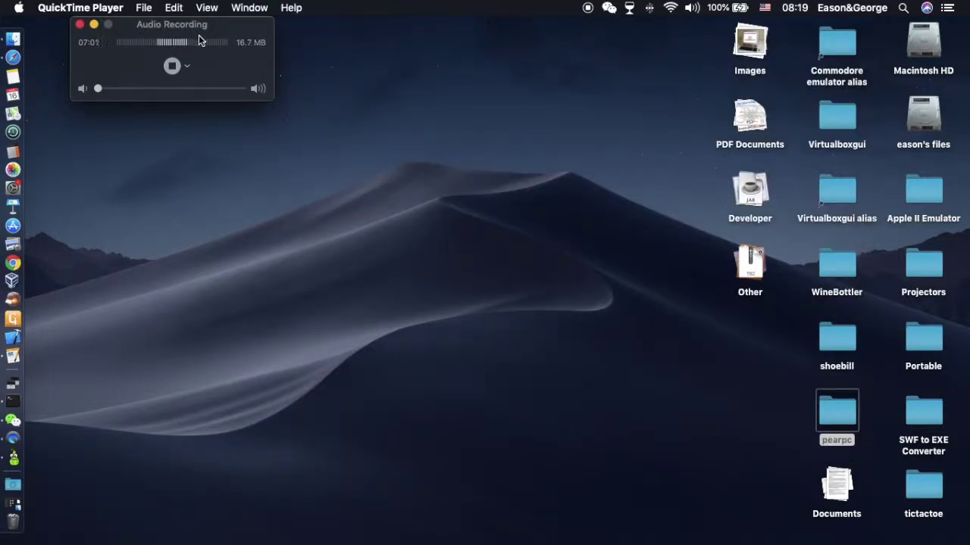